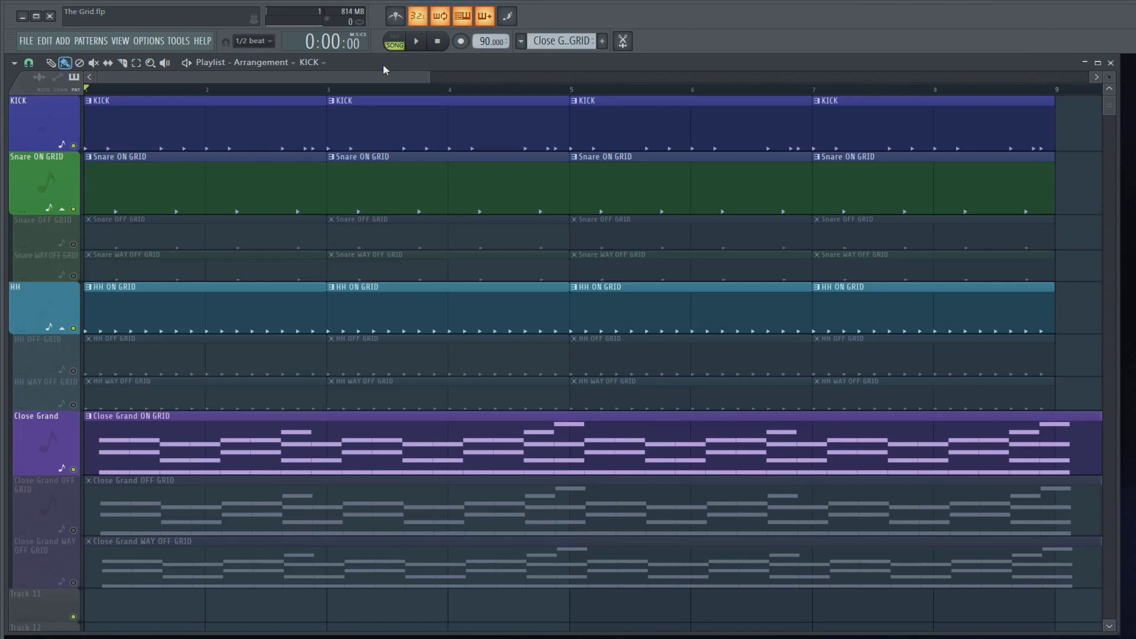
Play the arrangement from the start with the on-grid snare, hi-hat and piano tracks active, and stop playback
{"action": "key", "text": "space"}
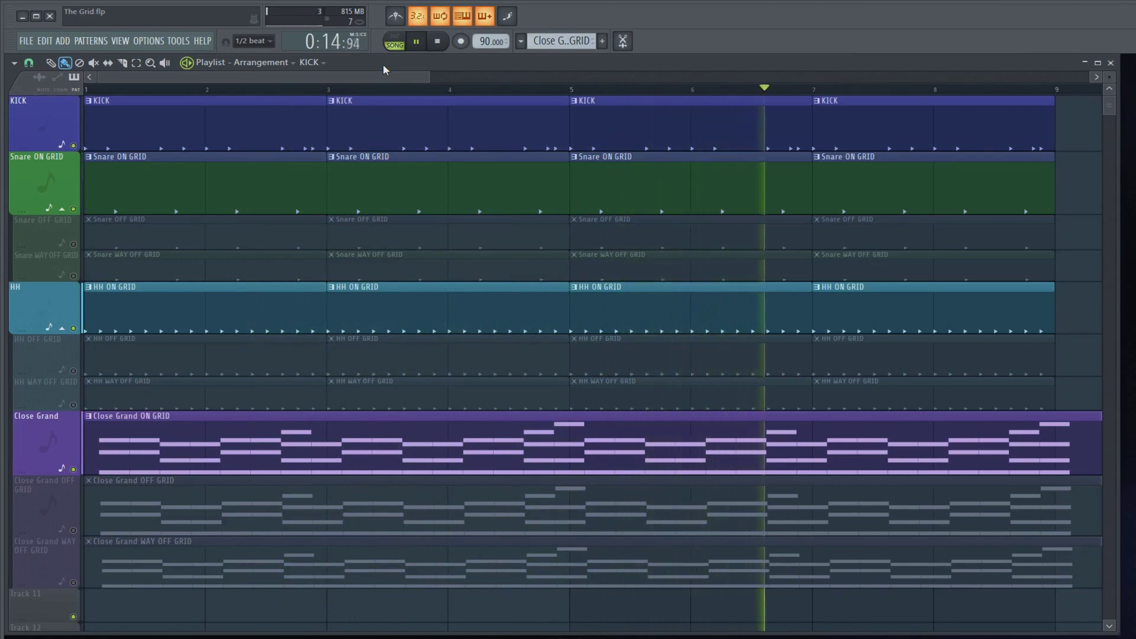
{"action": "key", "text": "space"}
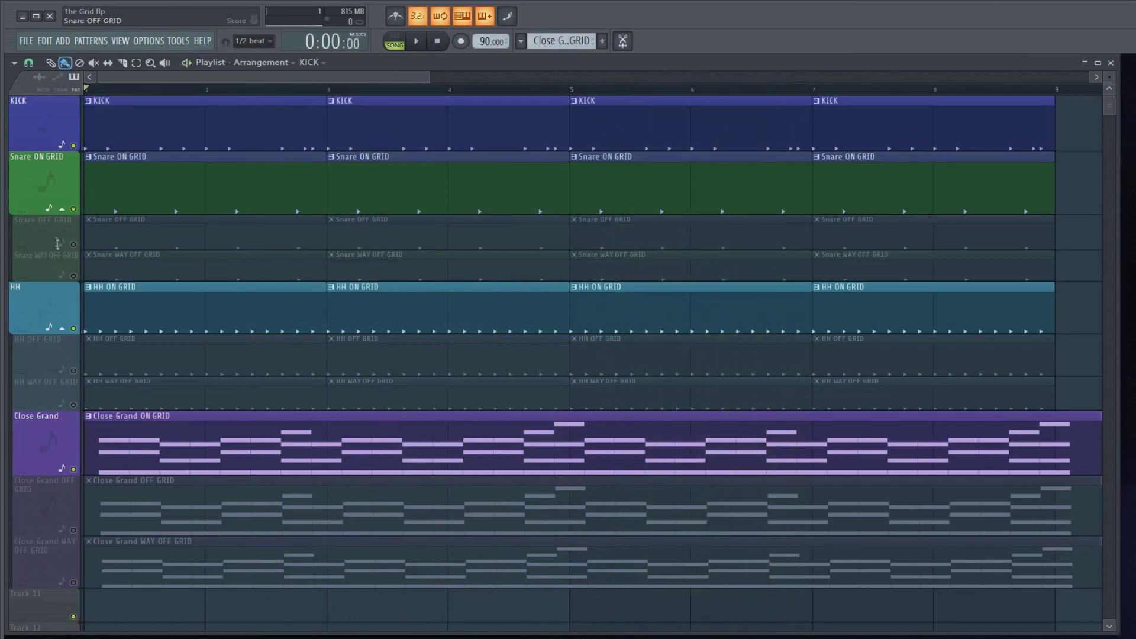
Mute Snare ON GRID, unmute Snare OFF GRID and make the Snare OFF GRID track taller
{"action": "left_click_drag", "start_coordinate": [44, 244], "coordinate": [45, 252]}
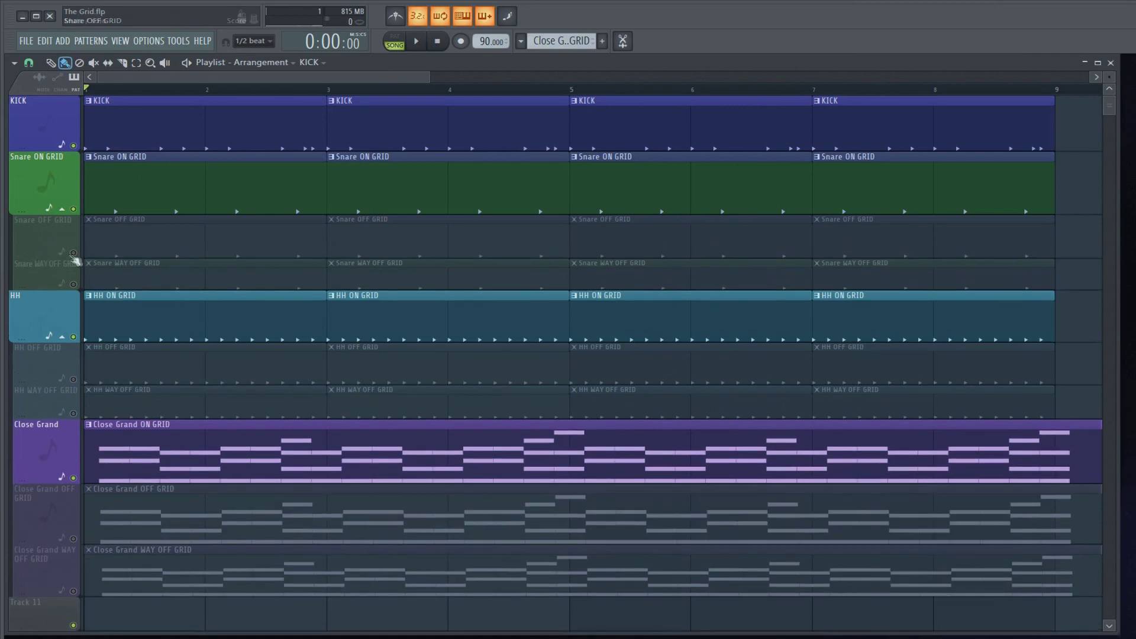
{"action": "left_click", "coordinate": [74, 210]}
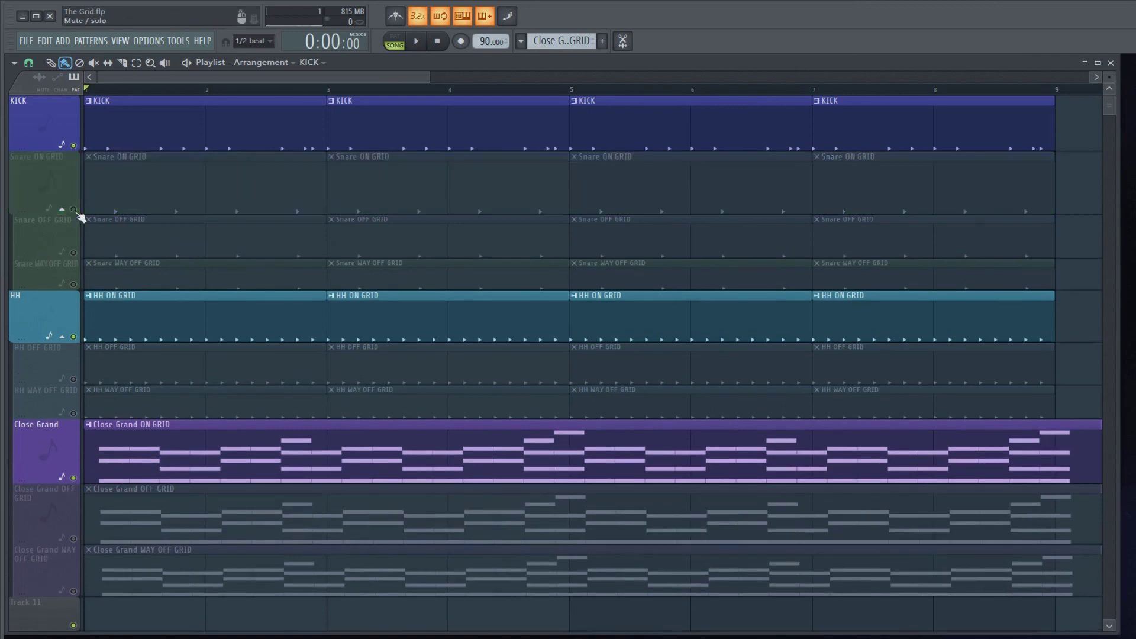
{"action": "left_click", "coordinate": [73, 253]}
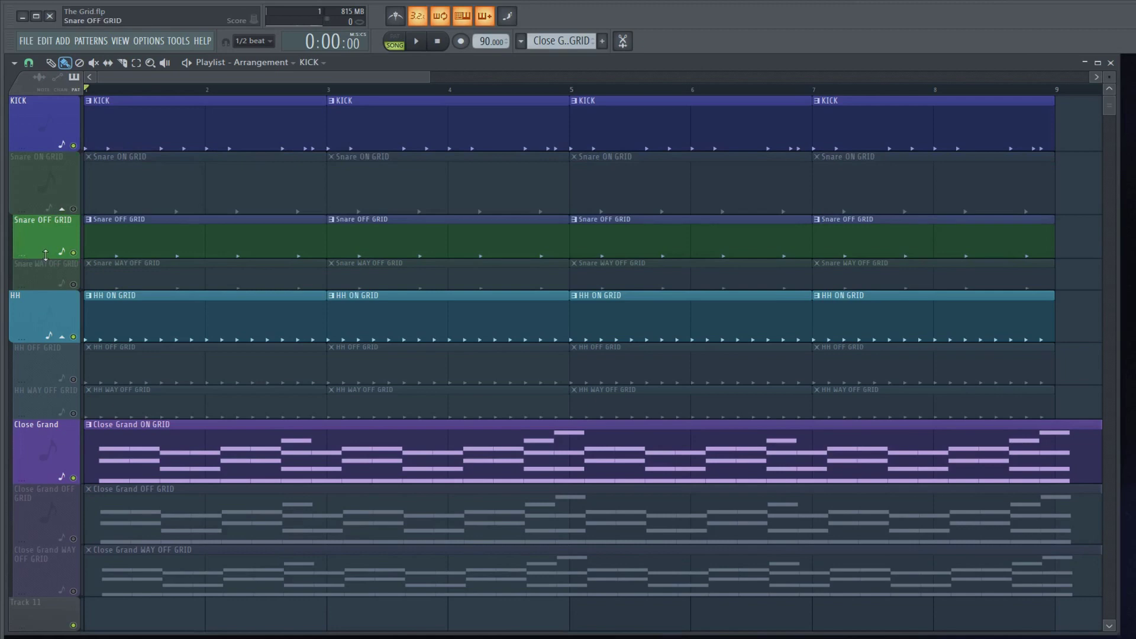
{"action": "left_click_drag", "start_coordinate": [47, 259], "coordinate": [48, 269]}
Inspect the first Snare OFF GRID clip's note timing in the piano roll, and audition the arrangement with that snare
{"action": "double_click", "coordinate": [158, 255]}
{"action": "scroll", "coordinate": [332, 299], "scroll_direction": "up", "scroll_amount": 5}
{"action": "scroll", "coordinate": [342, 311], "scroll_direction": "up", "scroll_amount": 6}
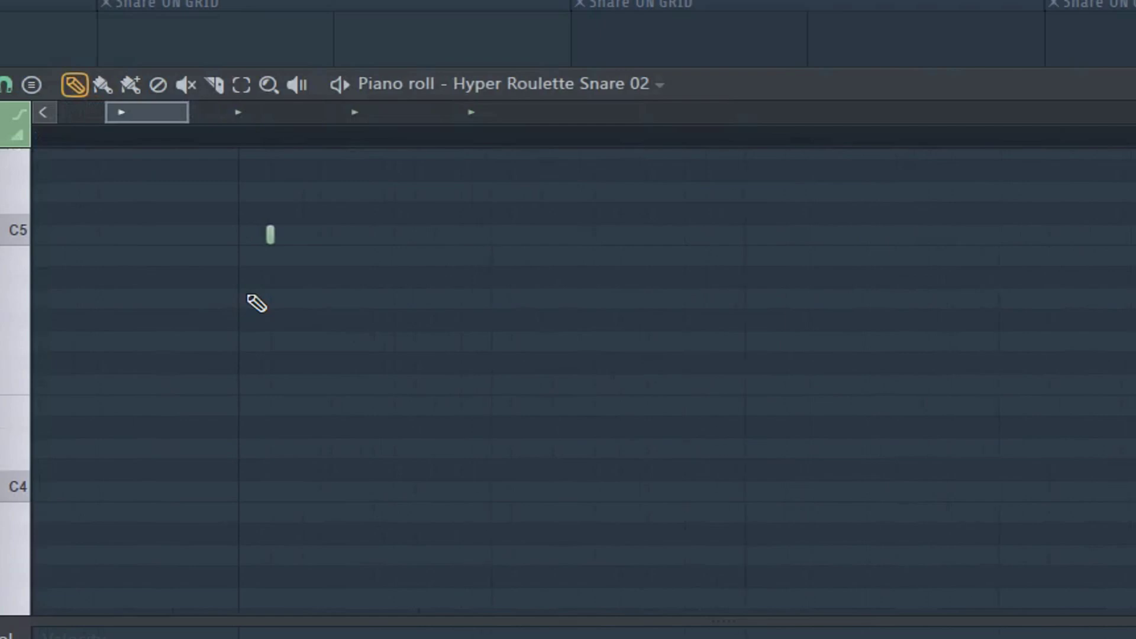
{"action": "scroll", "coordinate": [257, 303], "scroll_direction": "down", "scroll_amount": 6}
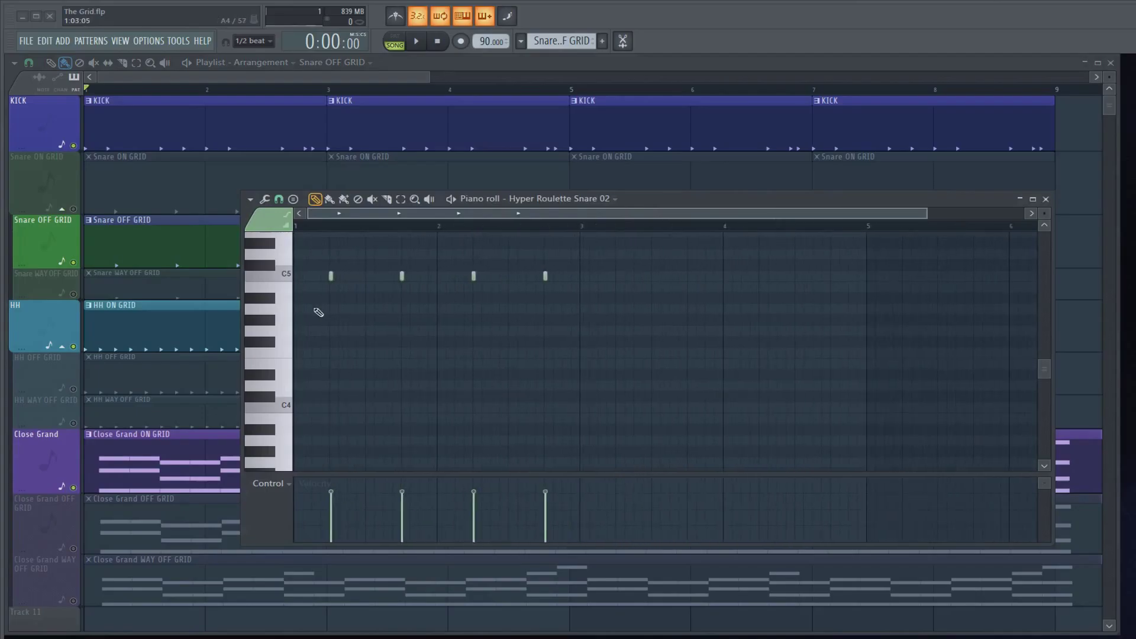
{"action": "left_click", "coordinate": [1046, 199]}
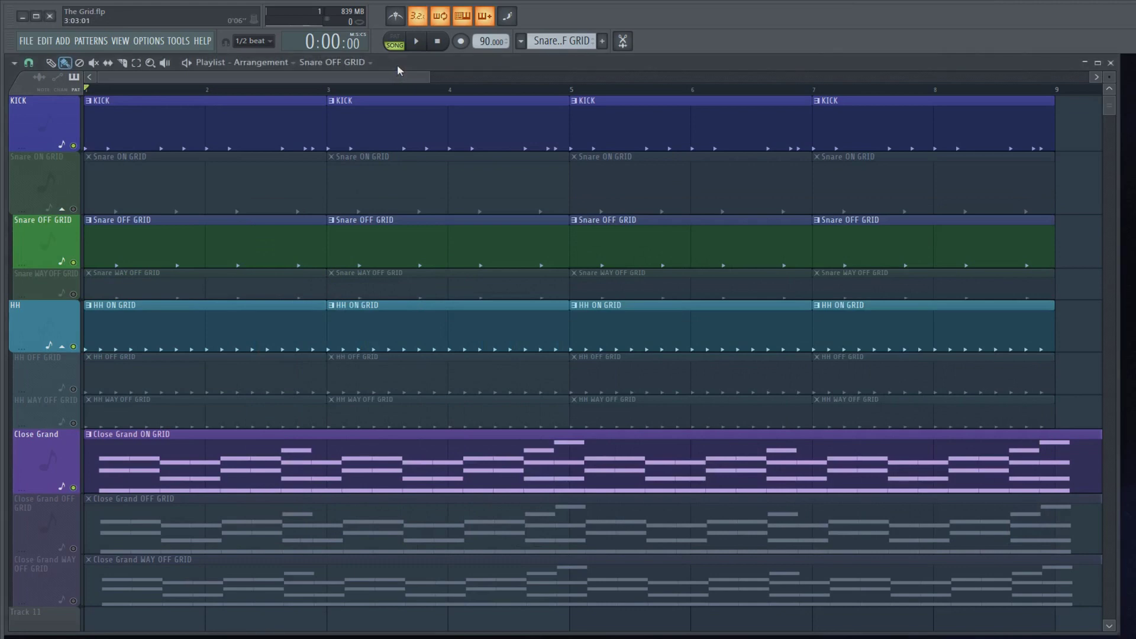
{"action": "key", "text": "space"}
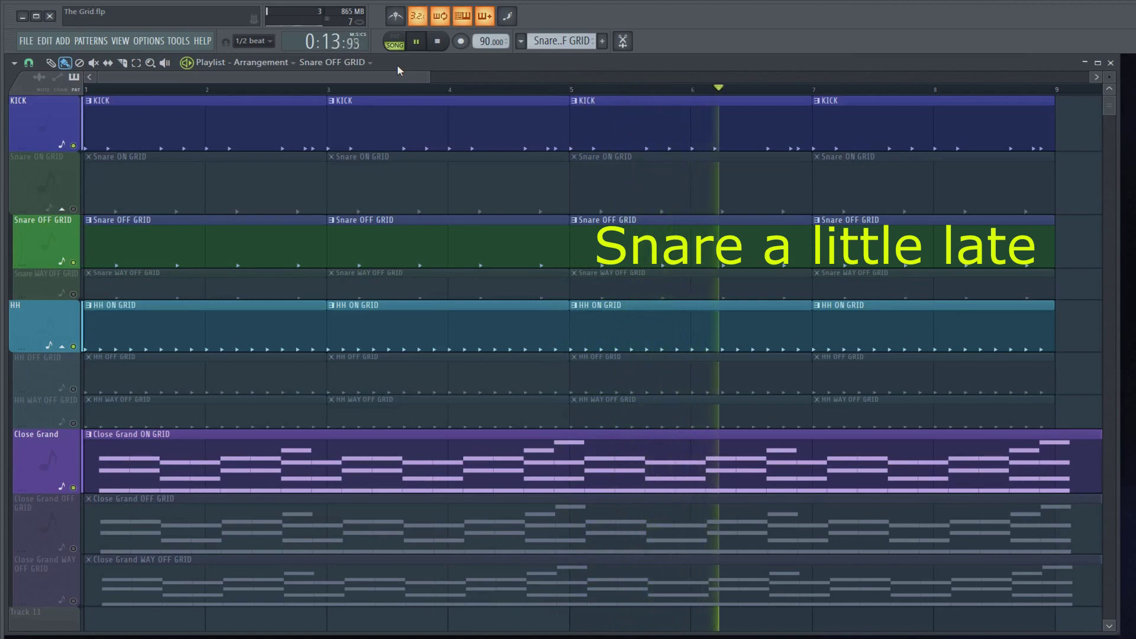
{"action": "key", "text": "space"}
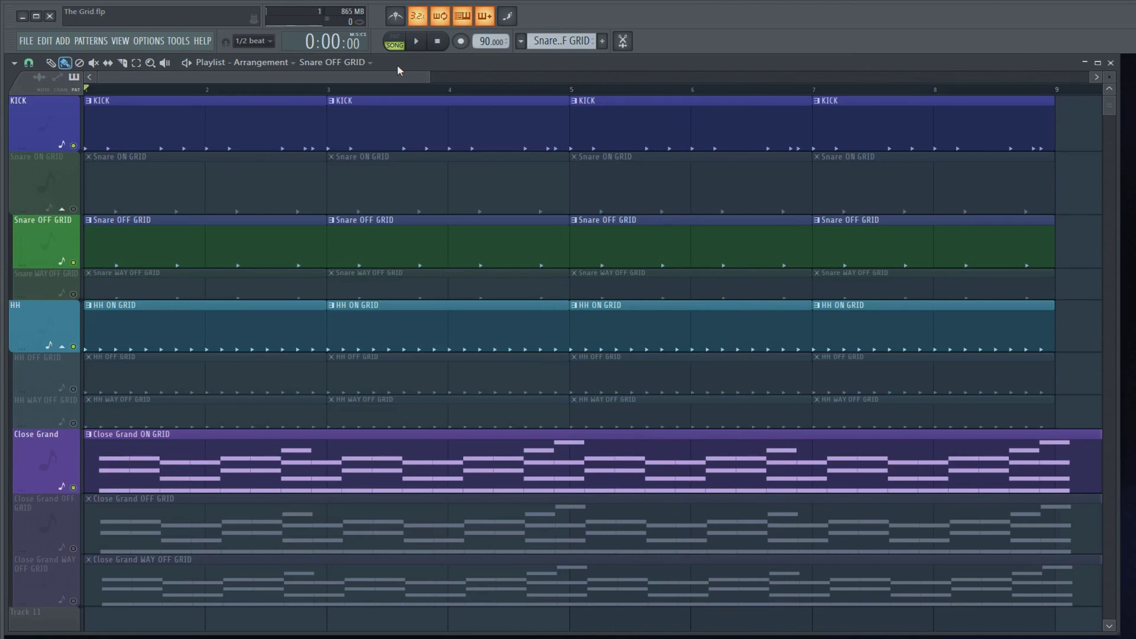
Swap Snare OFF GRID back to Snare ON GRID, and replace the on-grid HH track with HH OFF GRID using track mutes
{"action": "left_click", "coordinate": [73, 262]}
{"action": "left_click", "coordinate": [73, 209]}
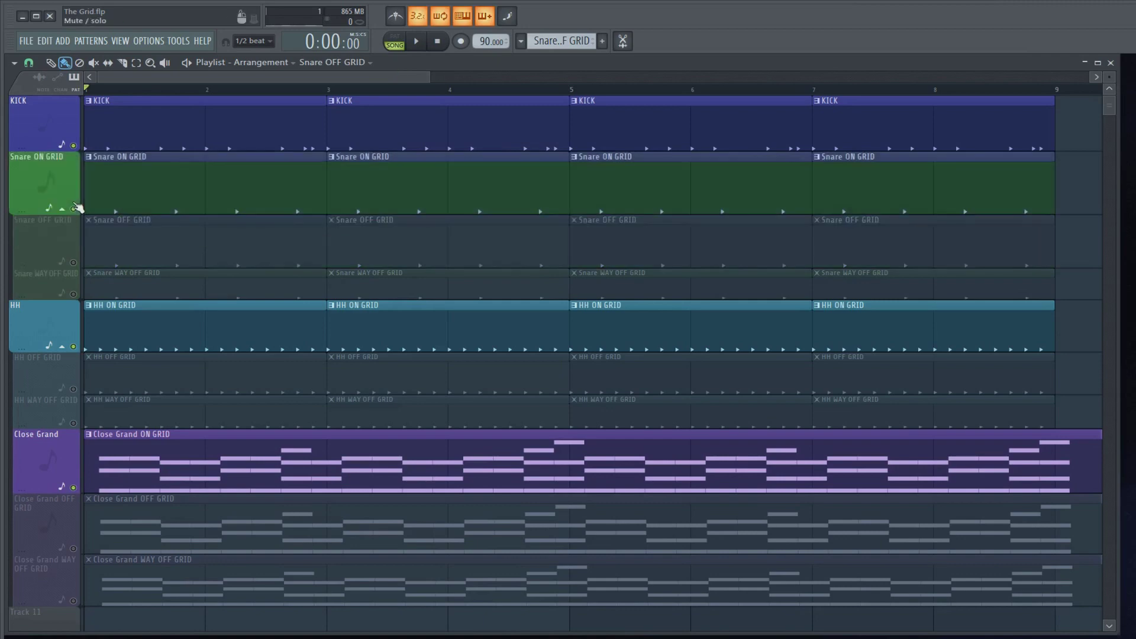
{"action": "left_click", "coordinate": [74, 346]}
{"action": "left_click", "coordinate": [74, 389]}
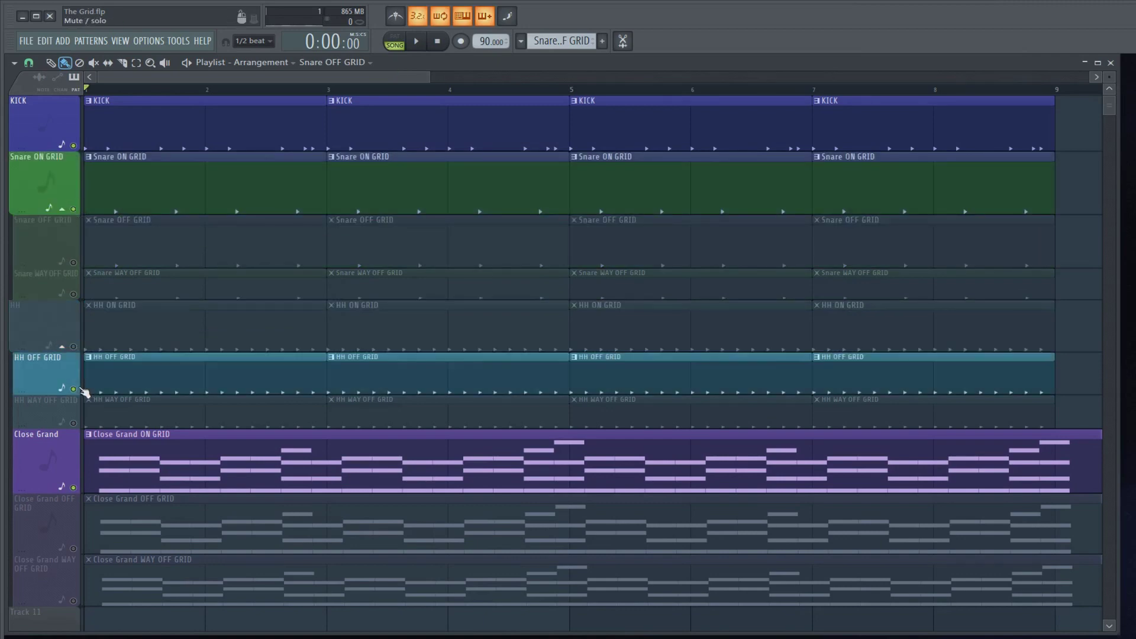
Inspect the first HH OFF GRID clip's note timing in the piano roll, and audition the arrangement with those hi-hats
{"action": "double_click", "coordinate": [167, 370]}
{"action": "scroll", "coordinate": [312, 298], "scroll_direction": "up", "scroll_amount": 8}
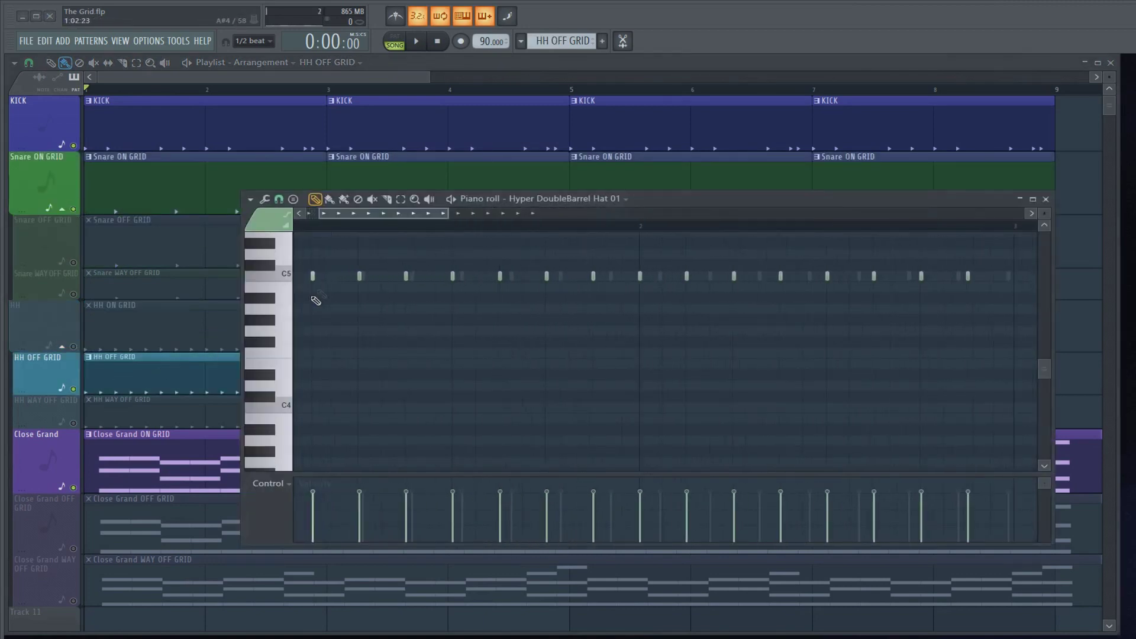
{"action": "scroll", "coordinate": [387, 309], "scroll_direction": "up", "scroll_amount": 6}
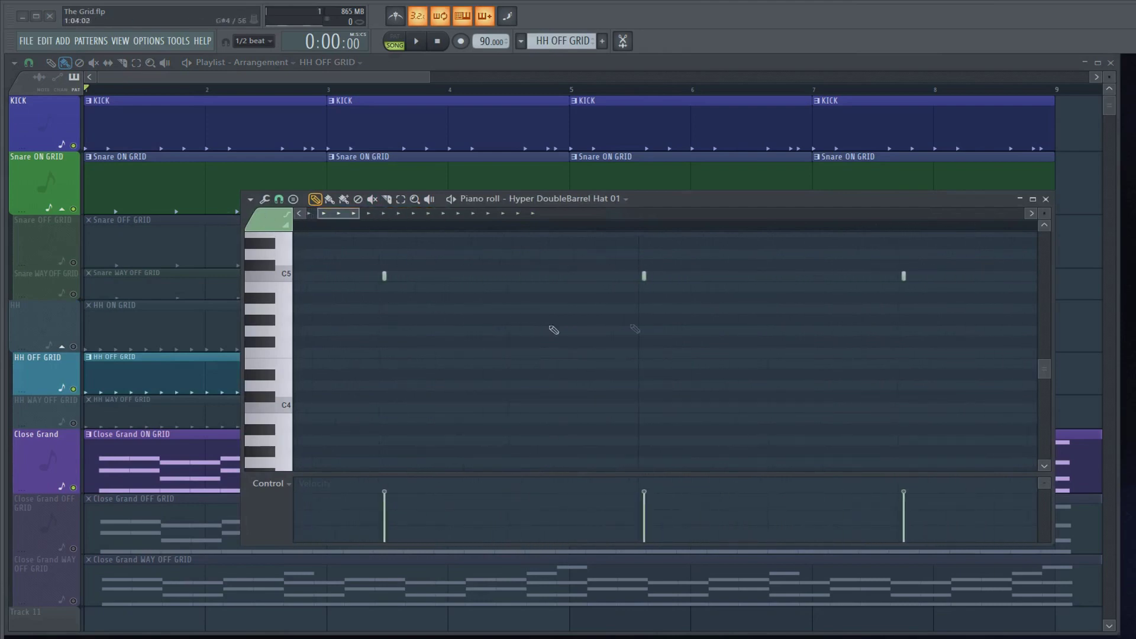
{"action": "scroll", "coordinate": [678, 307], "scroll_direction": "down", "scroll_amount": 3}
{"action": "scroll", "coordinate": [678, 308], "scroll_direction": "down", "scroll_amount": 2}
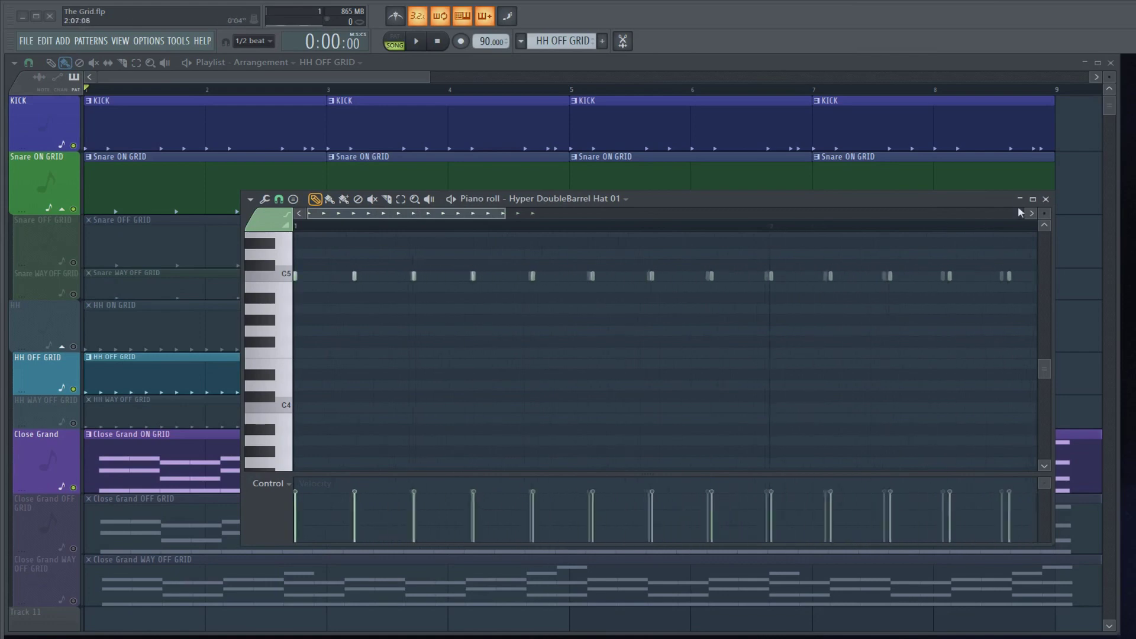
{"action": "left_click", "coordinate": [1046, 198]}
{"action": "key", "text": "space"}
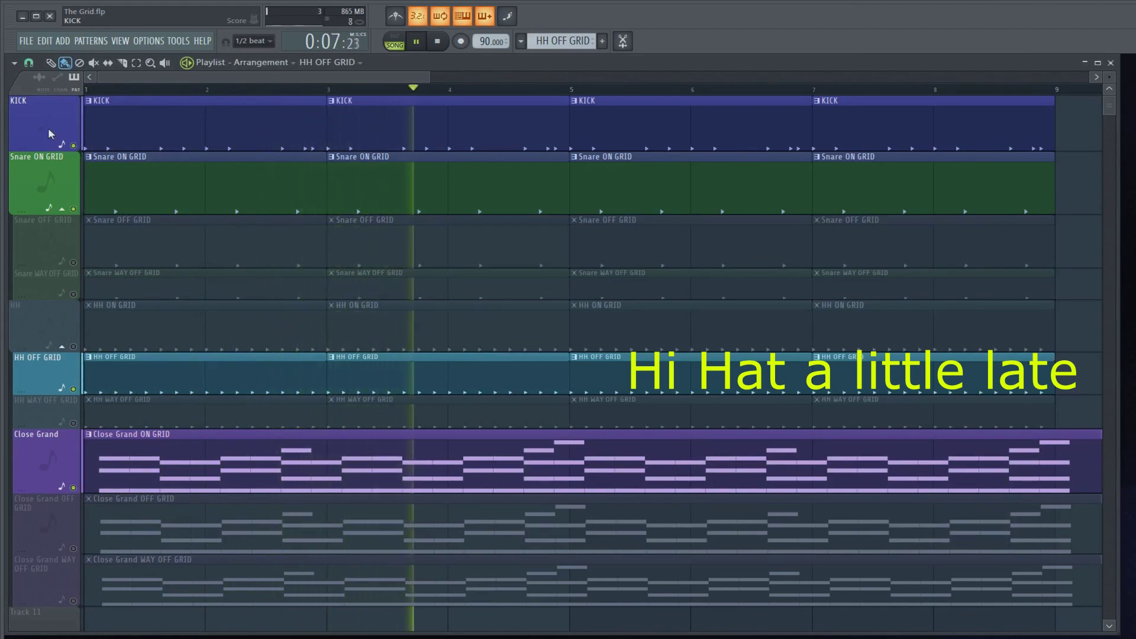
{"action": "key", "text": "space"}
Compare the hi-hat timings by playing with the on-grid HH track active, and switch back to HH OFF GRID during playback
{"action": "left_click", "coordinate": [73, 390]}
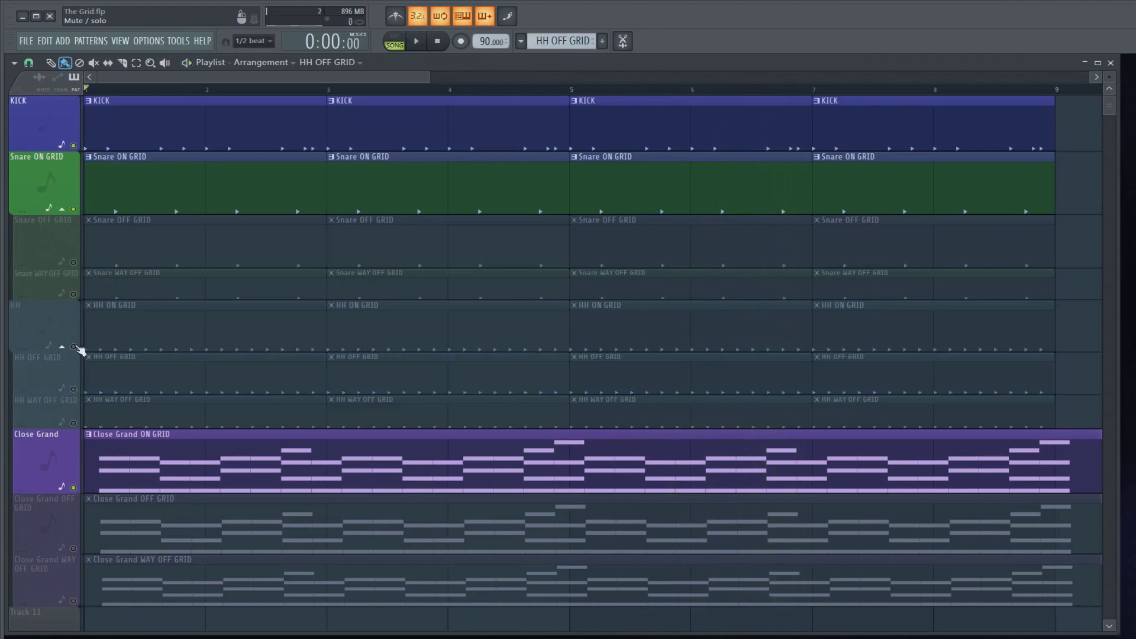
{"action": "left_click", "coordinate": [73, 347]}
{"action": "key", "text": "space"}
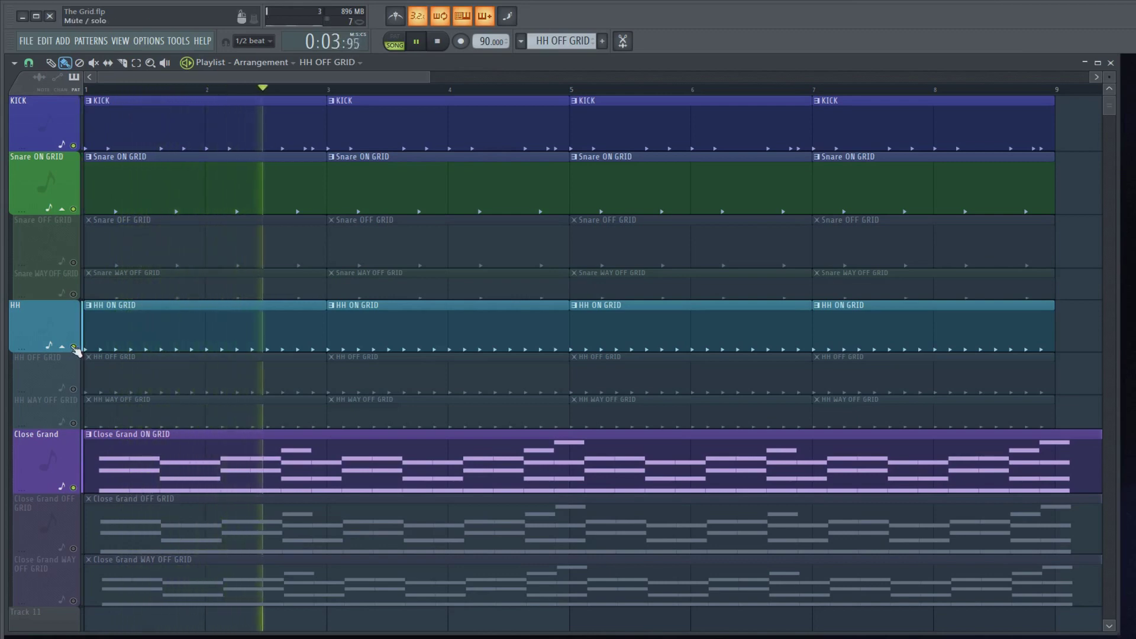
{"action": "left_click", "coordinate": [74, 348]}
{"action": "left_click", "coordinate": [74, 389]}
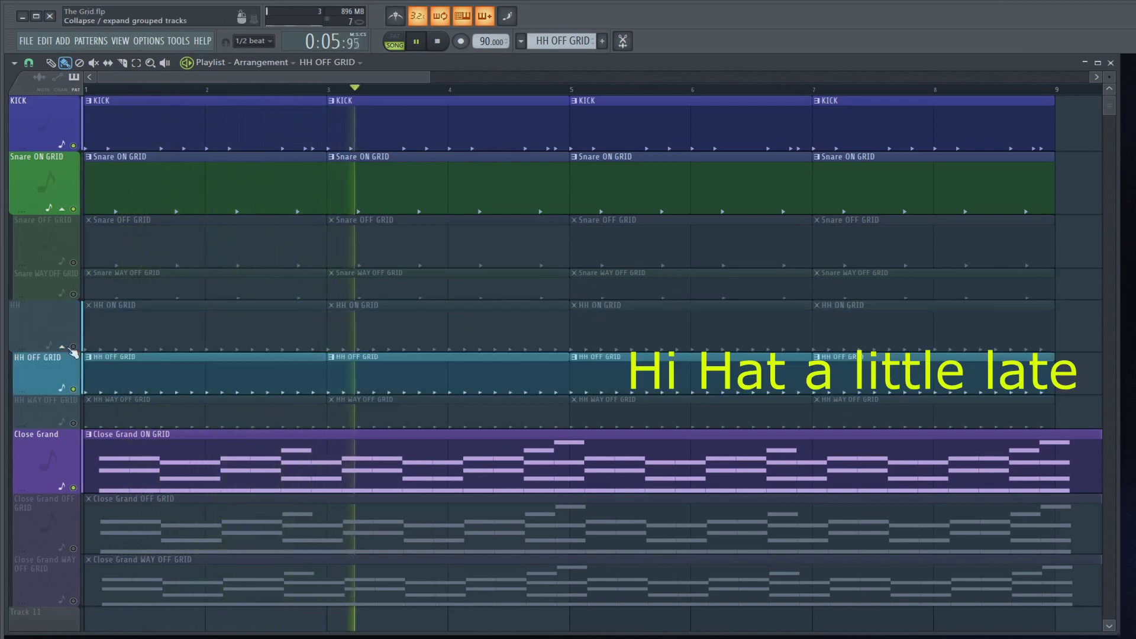
Make the HH WAY OFF GRID track taller and activate it in place of HH OFF GRID
{"action": "left_click_drag", "start_coordinate": [38, 427], "coordinate": [39, 449]}
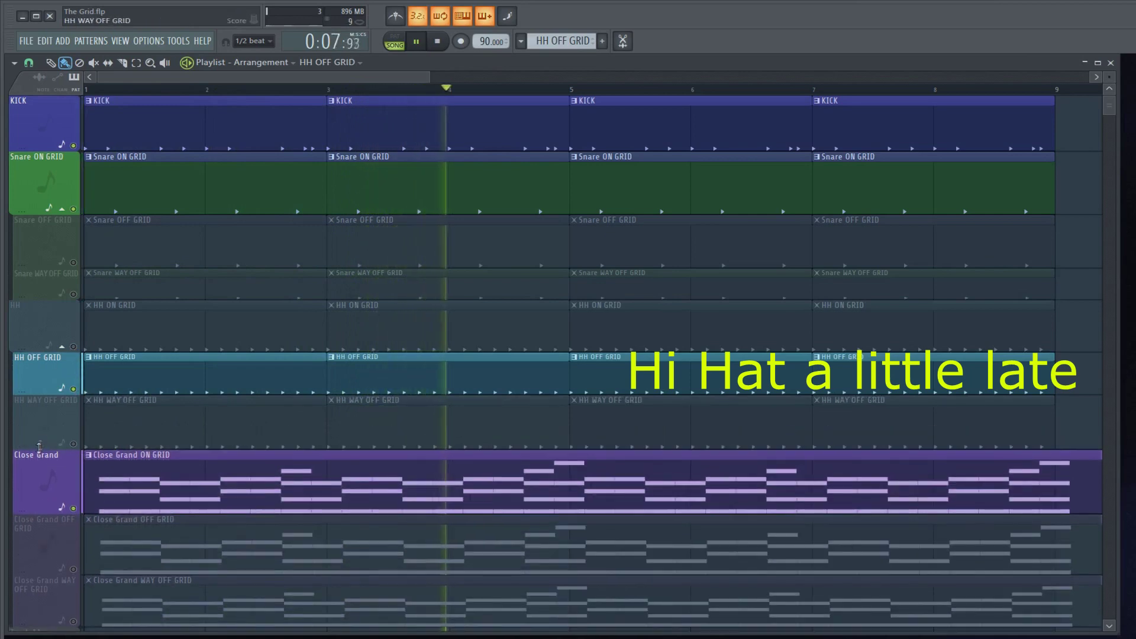
{"action": "left_click_drag", "start_coordinate": [47, 394], "coordinate": [48, 395]}
{"action": "left_click", "coordinate": [74, 391]}
{"action": "left_click", "coordinate": [74, 445]}
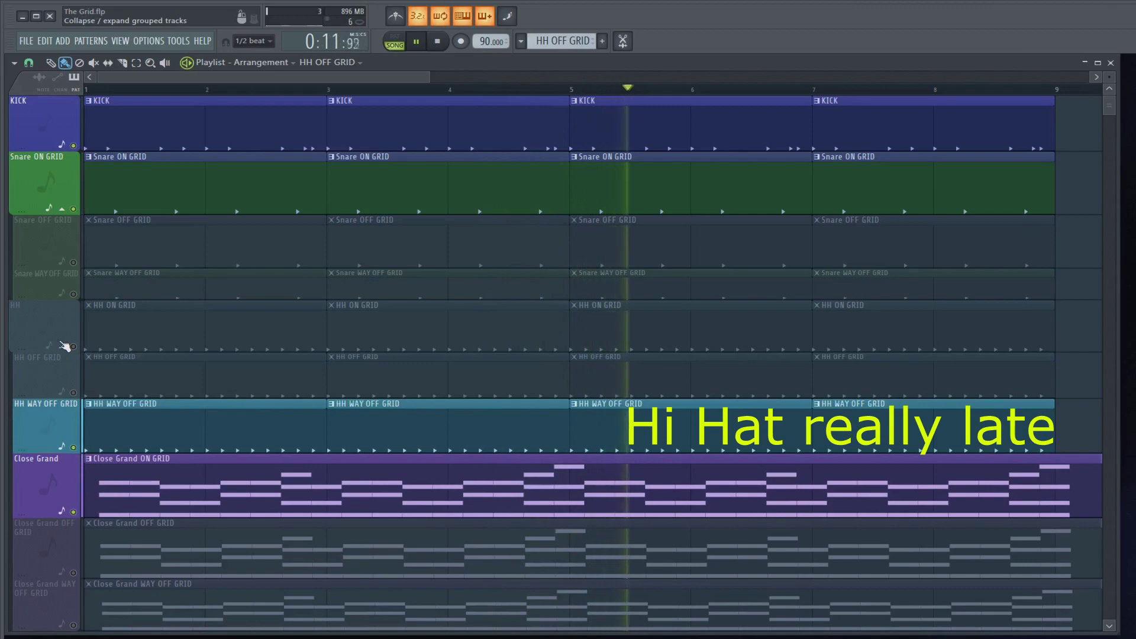
Play the arrangement from the start with HH WAY OFF GRID as the active hi-hat track
{"action": "scroll", "coordinate": [388, 185], "scroll_direction": "down", "scroll_amount": 3}
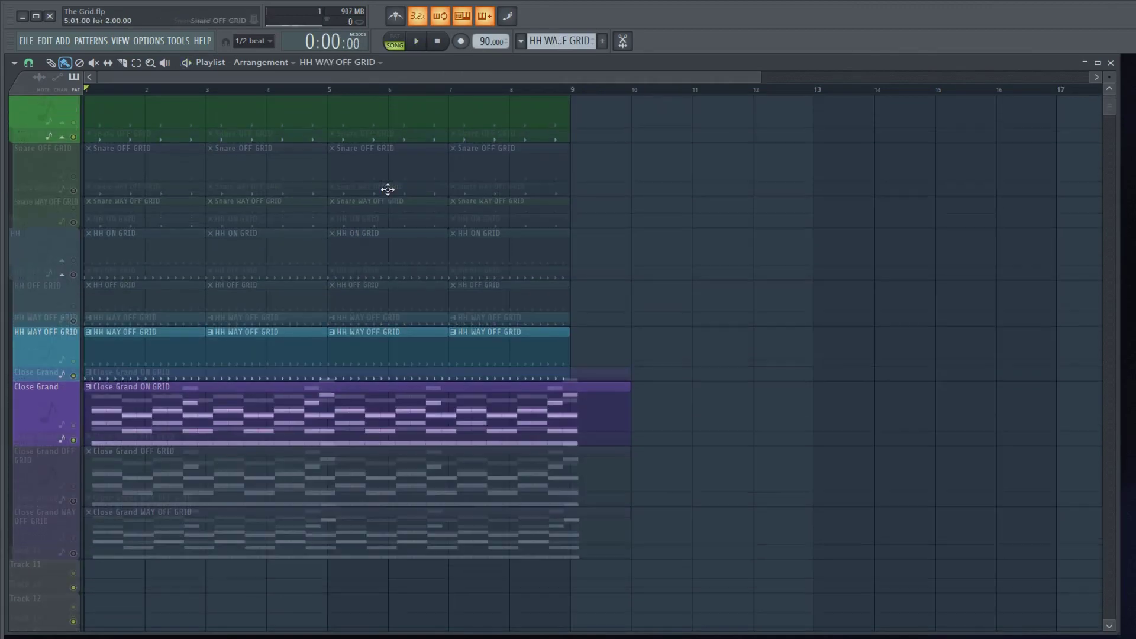
{"action": "scroll", "coordinate": [389, 186], "scroll_direction": "up", "scroll_amount": 2}
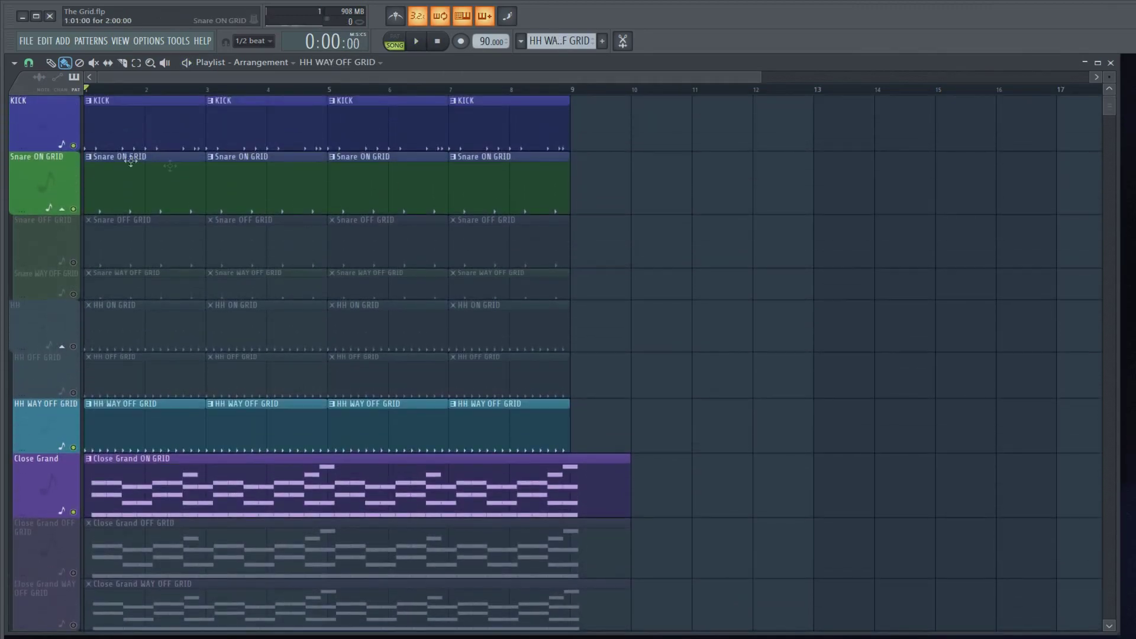
{"action": "key", "text": "space"}
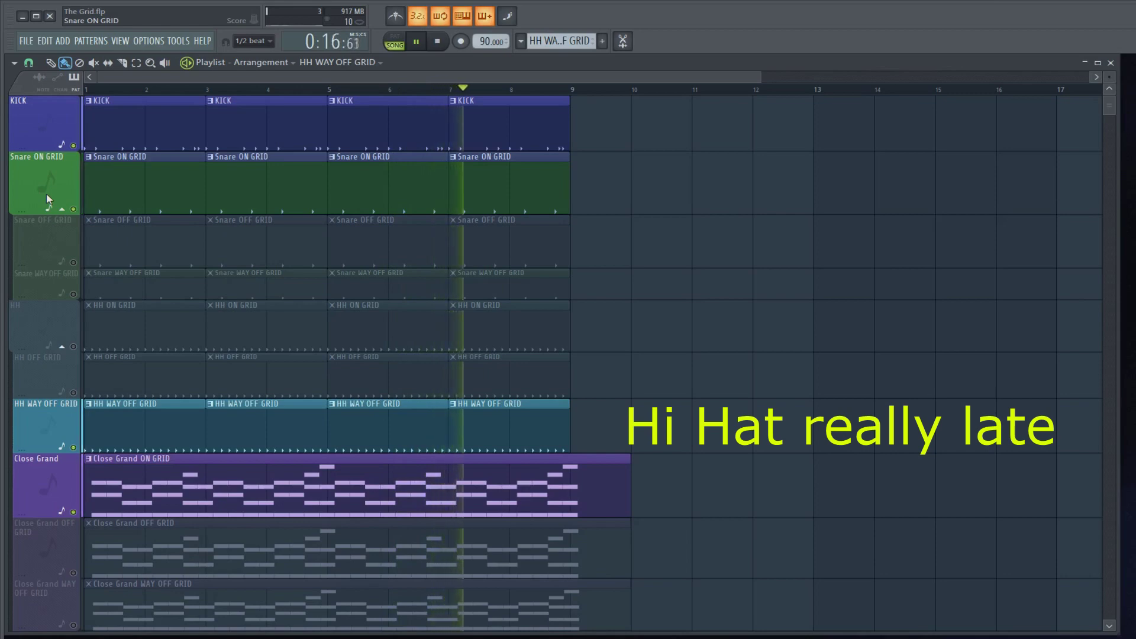
Audition the on-grid HH track in place of HH WAY OFF GRID, and switch back to HH WAY OFF GRID for another listen
{"action": "left_click", "coordinate": [77, 446]}
{"action": "left_click", "coordinate": [76, 348]}
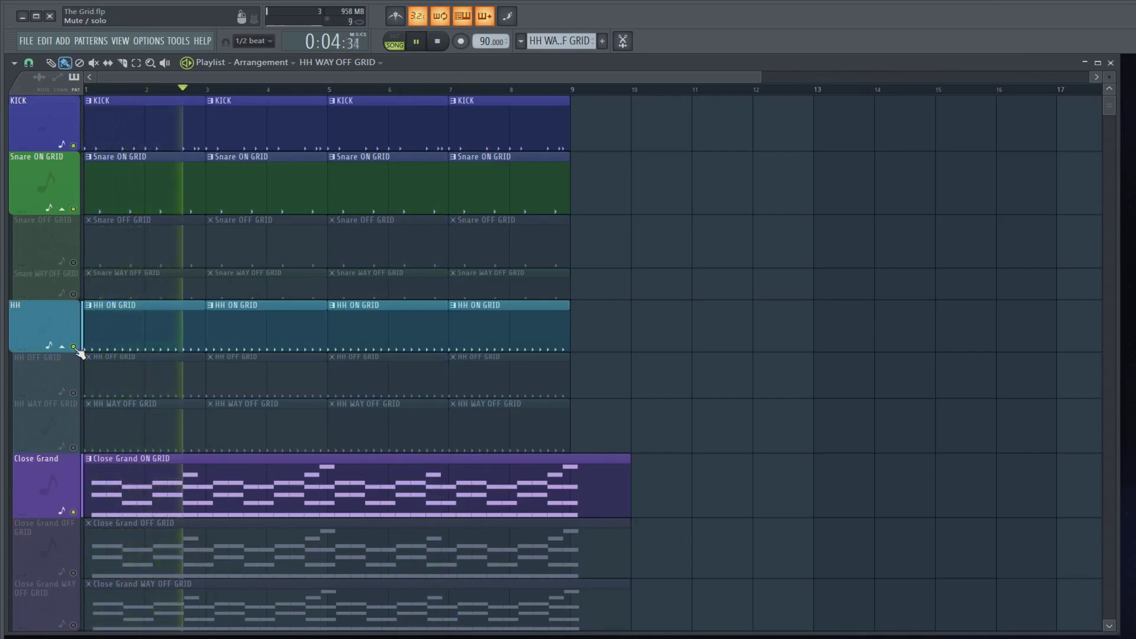
{"action": "key", "text": "space"}
{"action": "left_click", "coordinate": [74, 347]}
{"action": "left_click", "coordinate": [74, 448]}
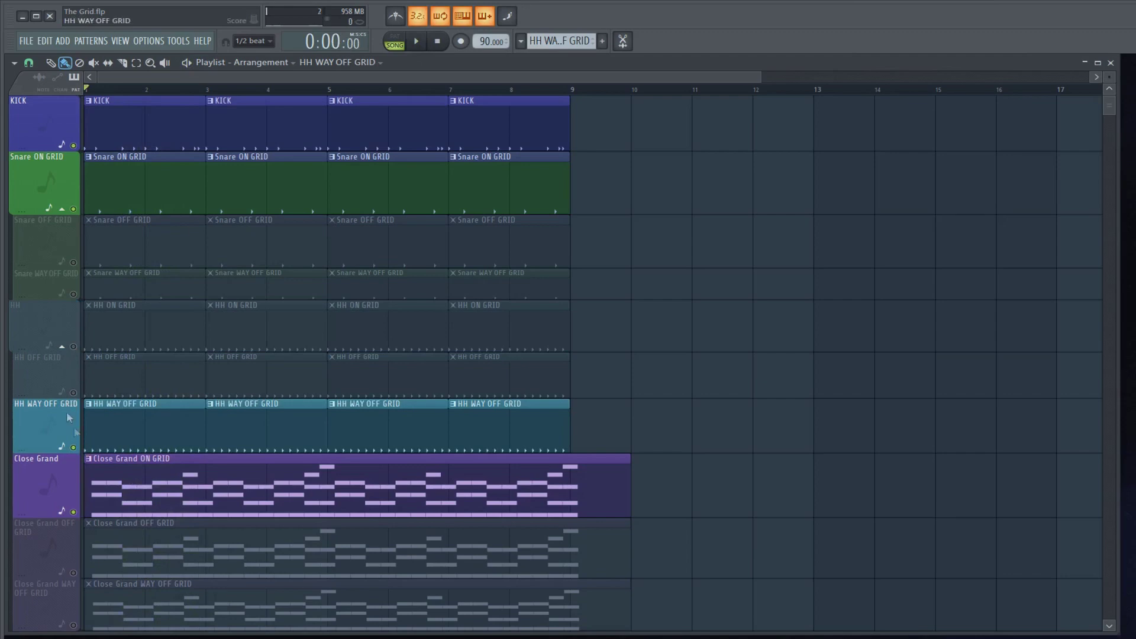
{"action": "key", "text": "space"}
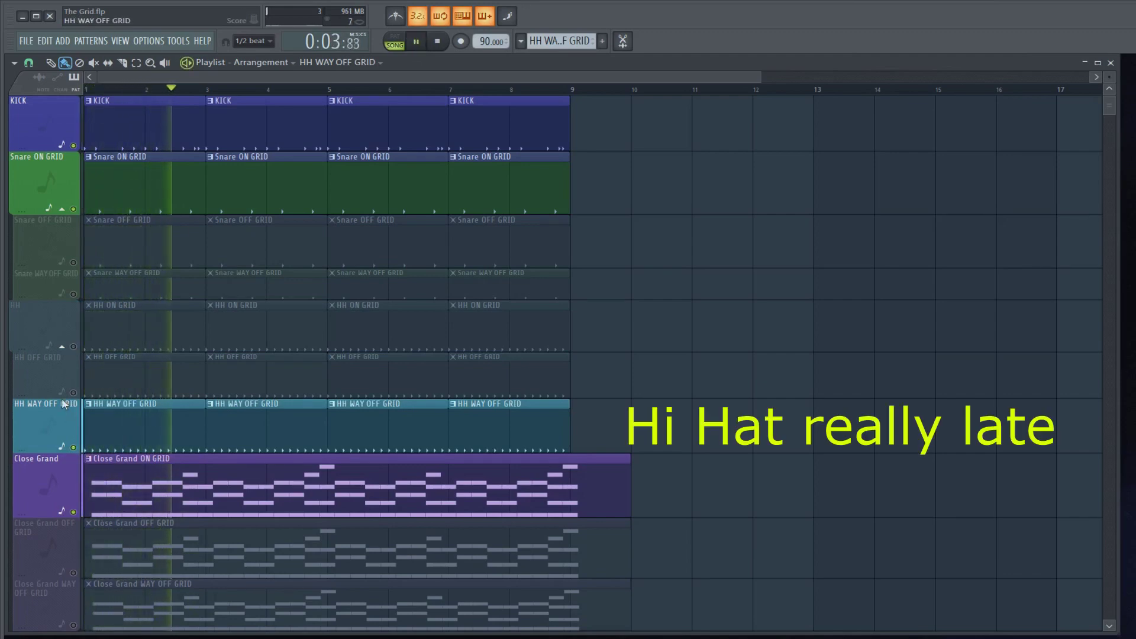
{"action": "key", "text": "space"}
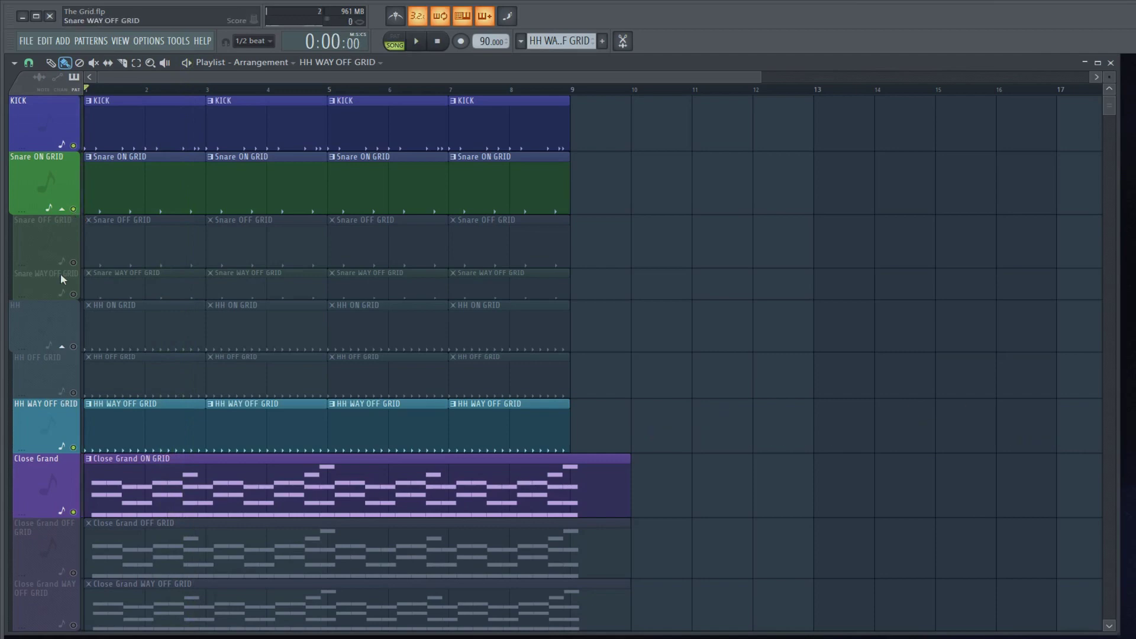
Inspect the Close Grand ON GRID chord timing in the piano roll, and audition the arrangement with that piano part
{"action": "scroll", "coordinate": [60, 273], "scroll_direction": "down", "scroll_amount": 1}
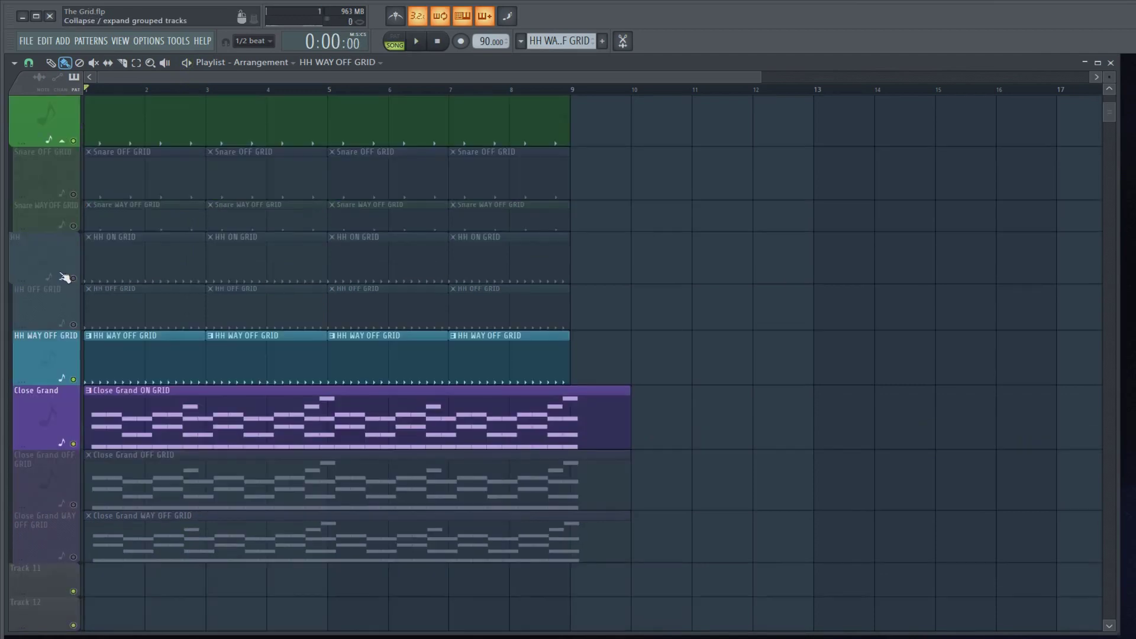
{"action": "left_click", "coordinate": [73, 444]}
{"action": "left_click", "coordinate": [73, 444]}
{"action": "double_click", "coordinate": [114, 413]}
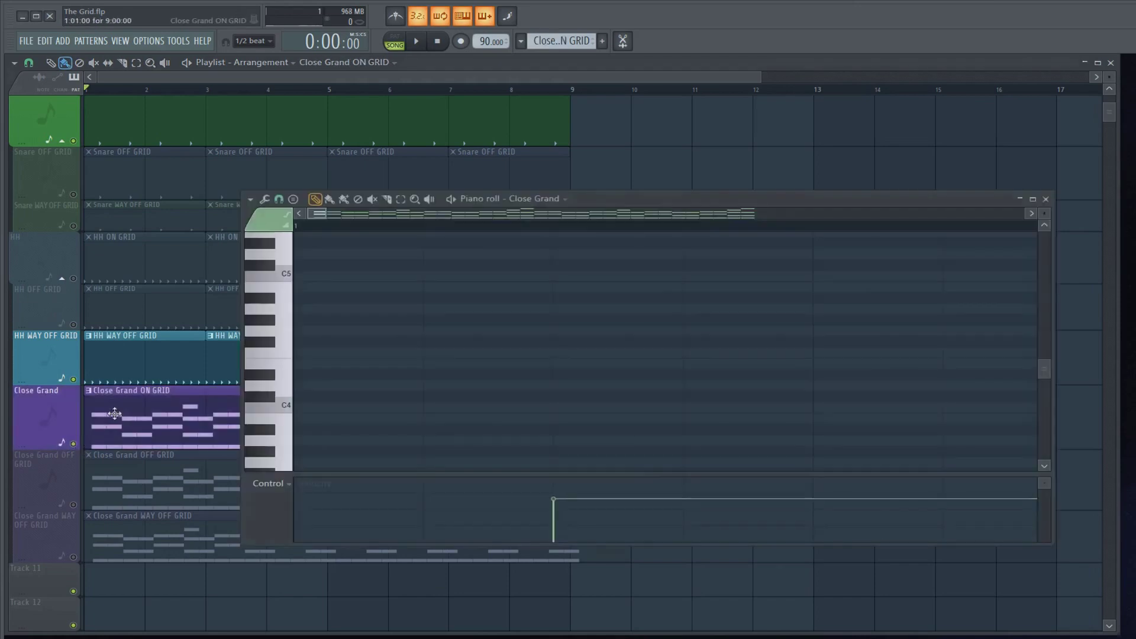
{"action": "scroll", "coordinate": [485, 284], "scroll_direction": "up", "scroll_amount": 10}
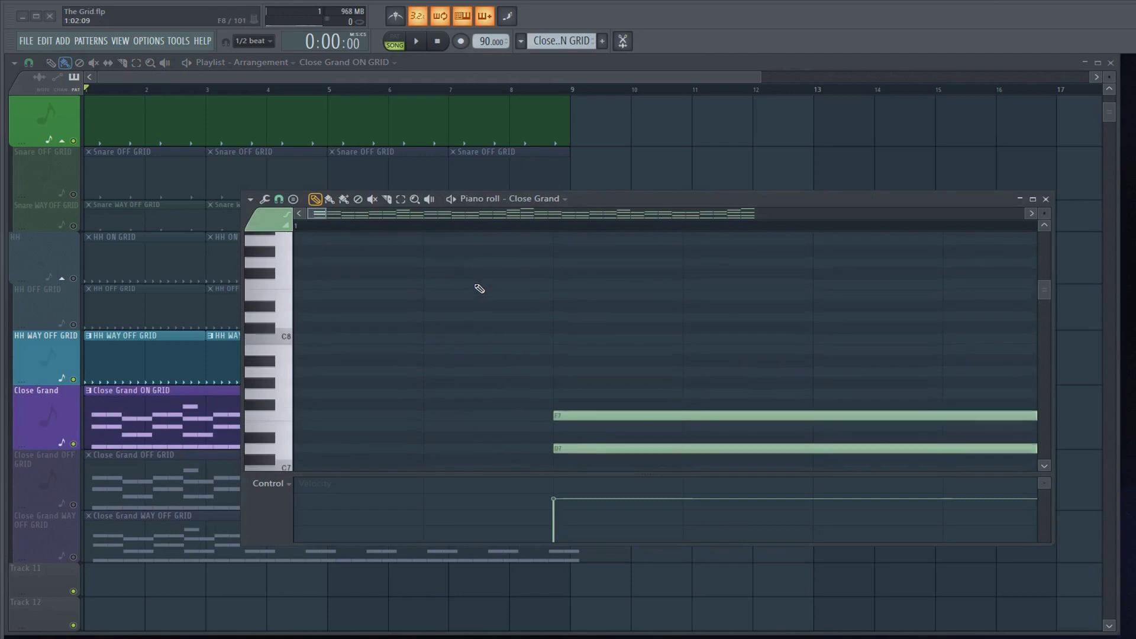
{"action": "scroll", "coordinate": [592, 327], "scroll_direction": "down", "scroll_amount": 1}
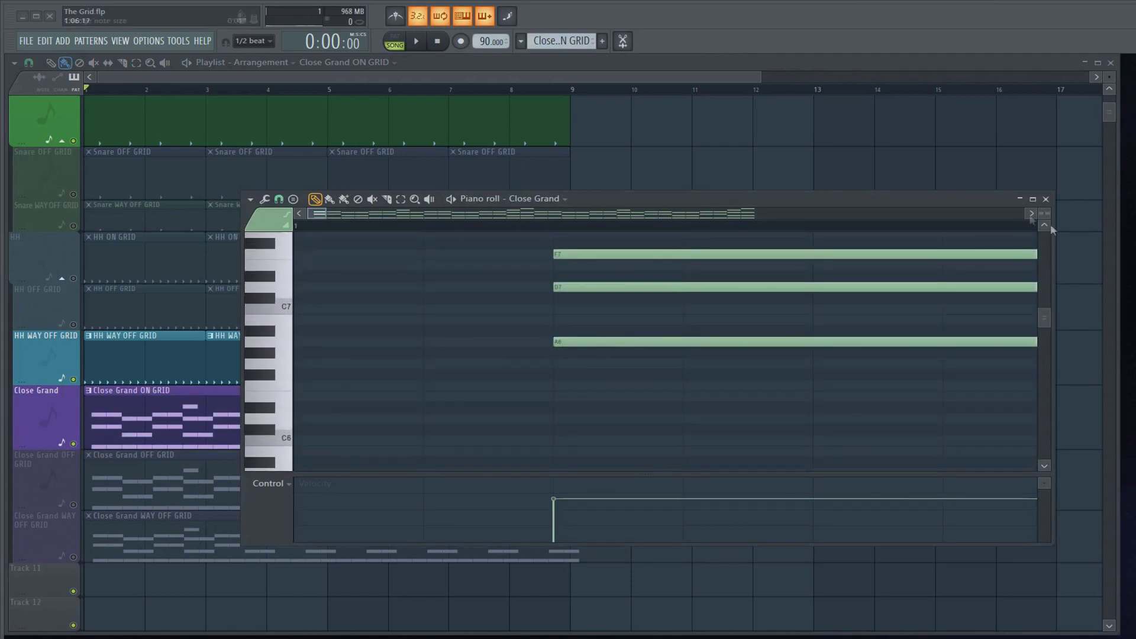
{"action": "left_click", "coordinate": [1047, 199]}
{"action": "key", "text": "space"}
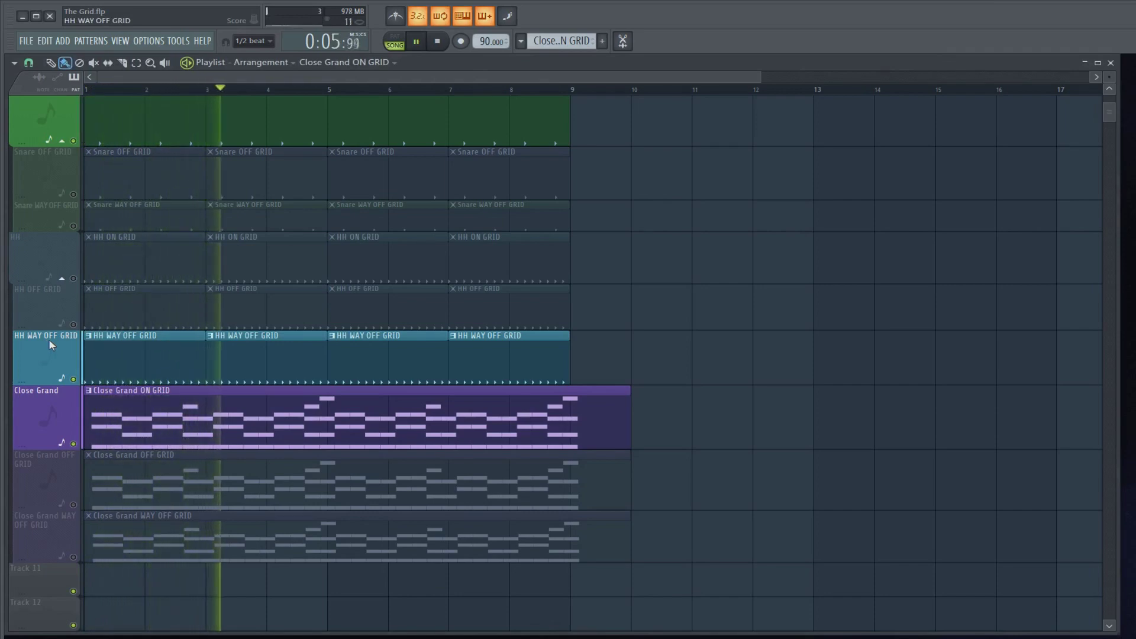
{"action": "key", "text": "space"}
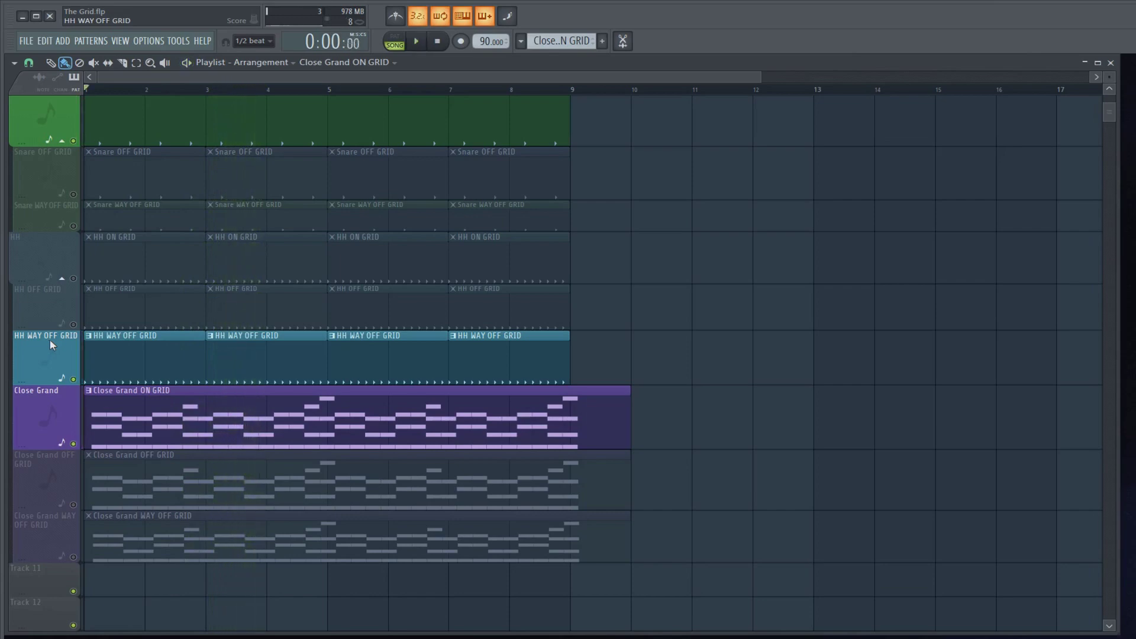
Mute the Close Grand ON GRID track and unmute Close Grand OFF GRID
{"action": "left_click", "coordinate": [74, 444]}
{"action": "left_click", "coordinate": [75, 505]}
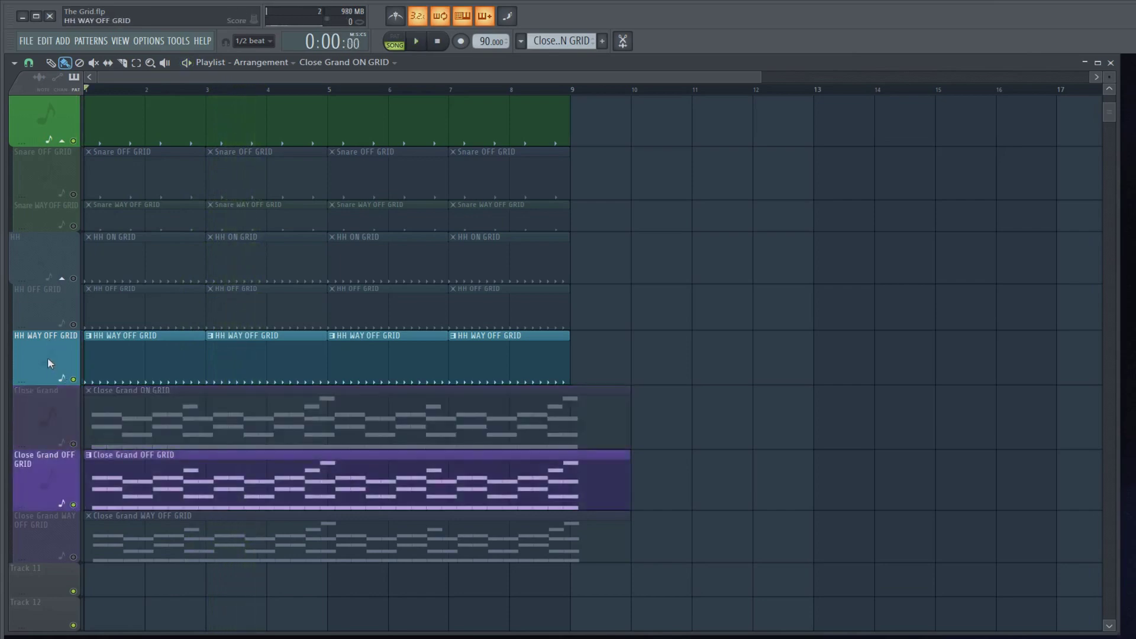
Audition the arrangement with the Close Grand OFF GRID piano, and play it again with Close Grand WAY OFF GRID as the active piano
{"action": "key", "text": "space"}
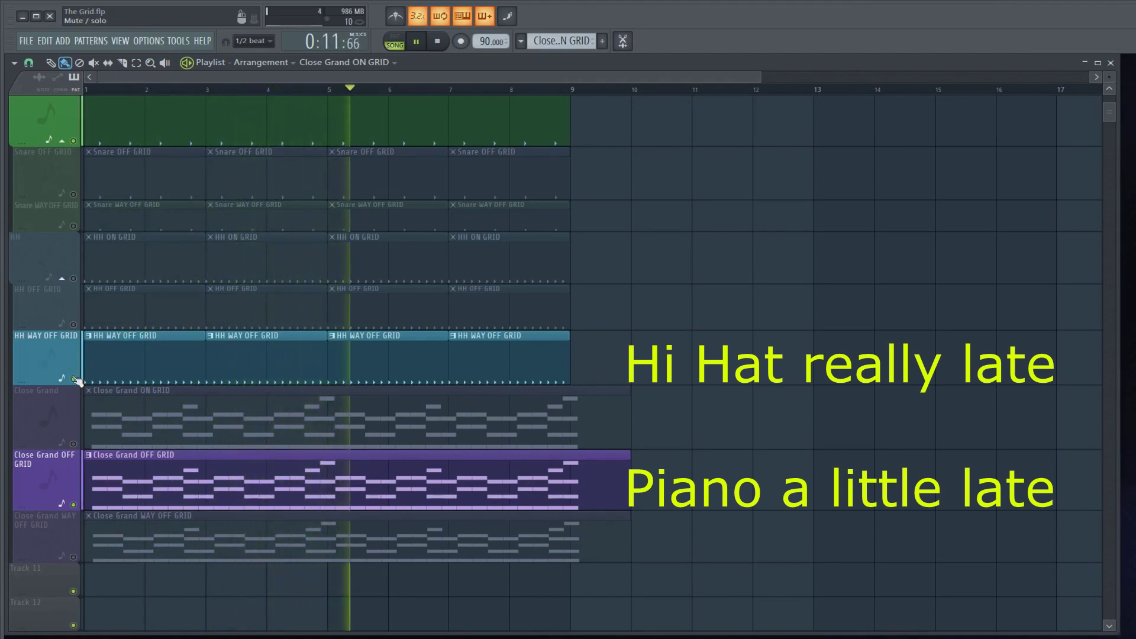
{"action": "key", "text": "space"}
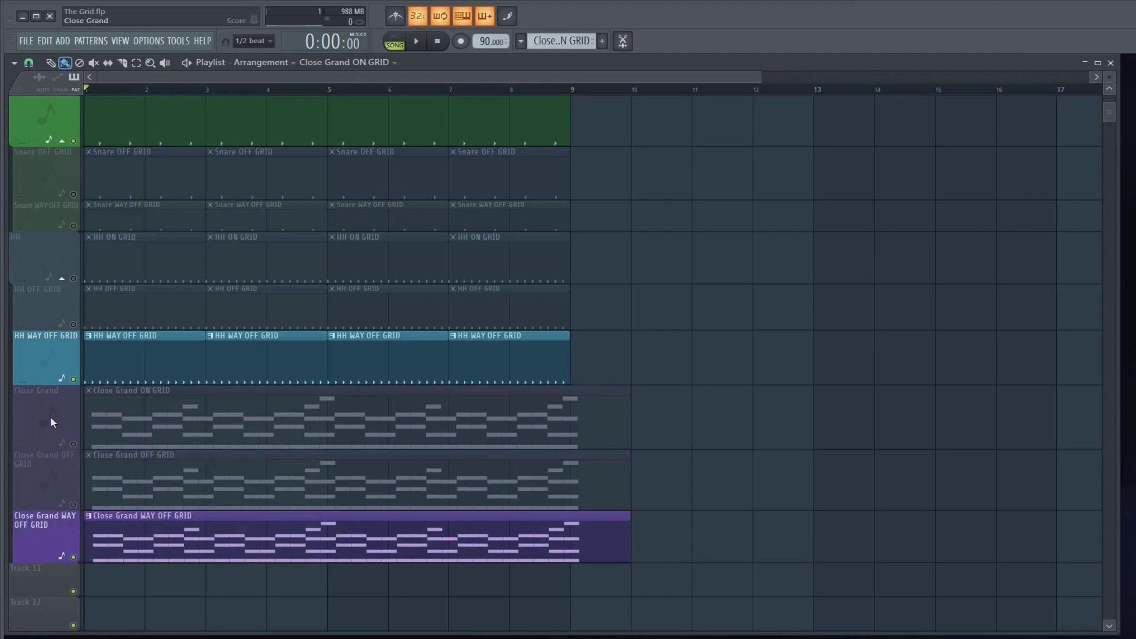
{"action": "key", "text": "space"}
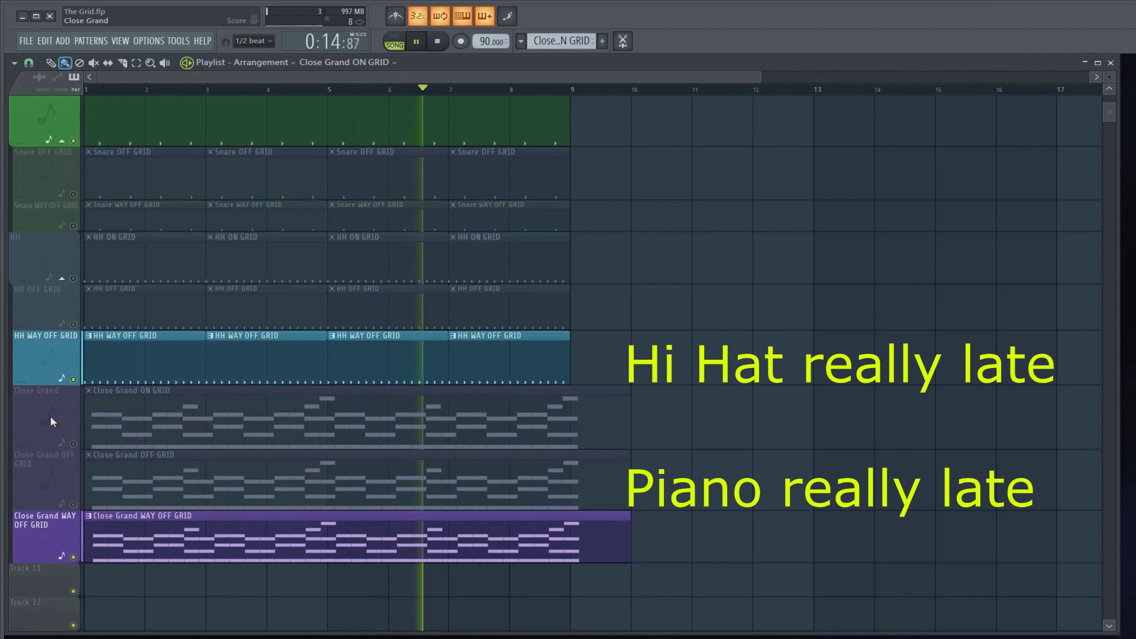
{"action": "key", "text": "space"}
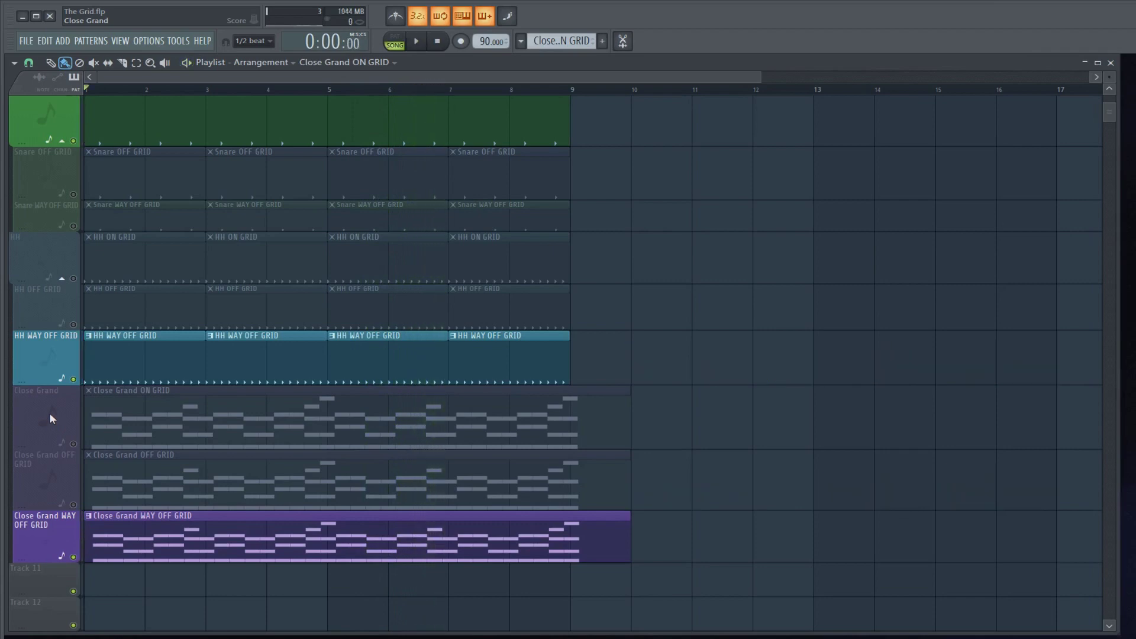
Mute HH WAY OFF GRID, unmute HH OFF GRID, and audition the arrangement with that hi-hat part
{"action": "scroll", "coordinate": [50, 415], "scroll_direction": "up", "scroll_amount": 2}
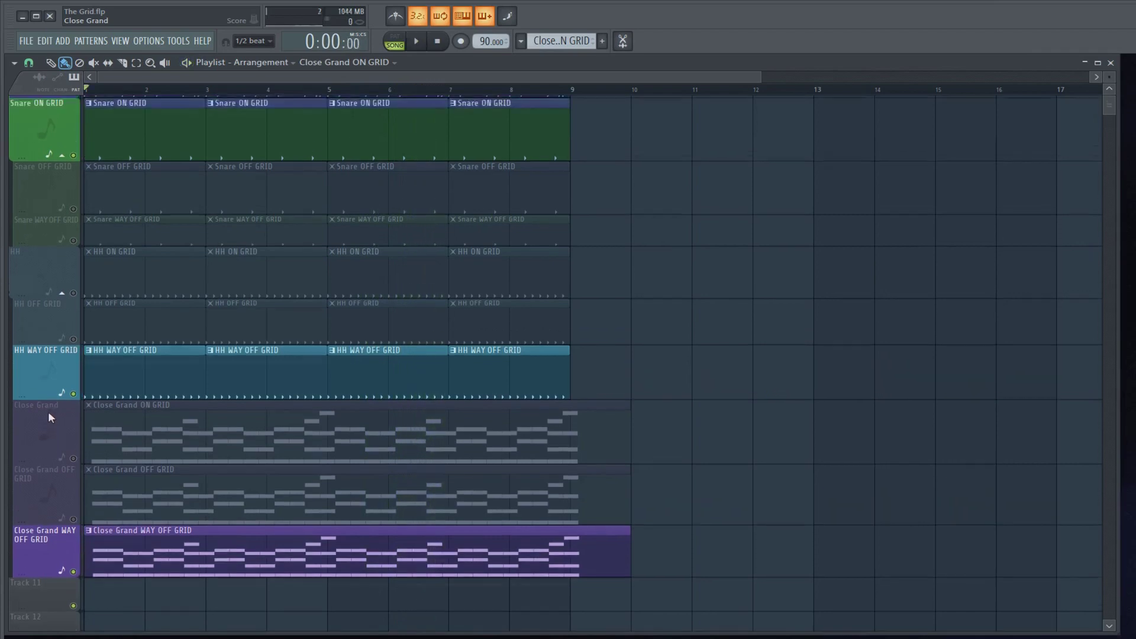
{"action": "left_click", "coordinate": [74, 448]}
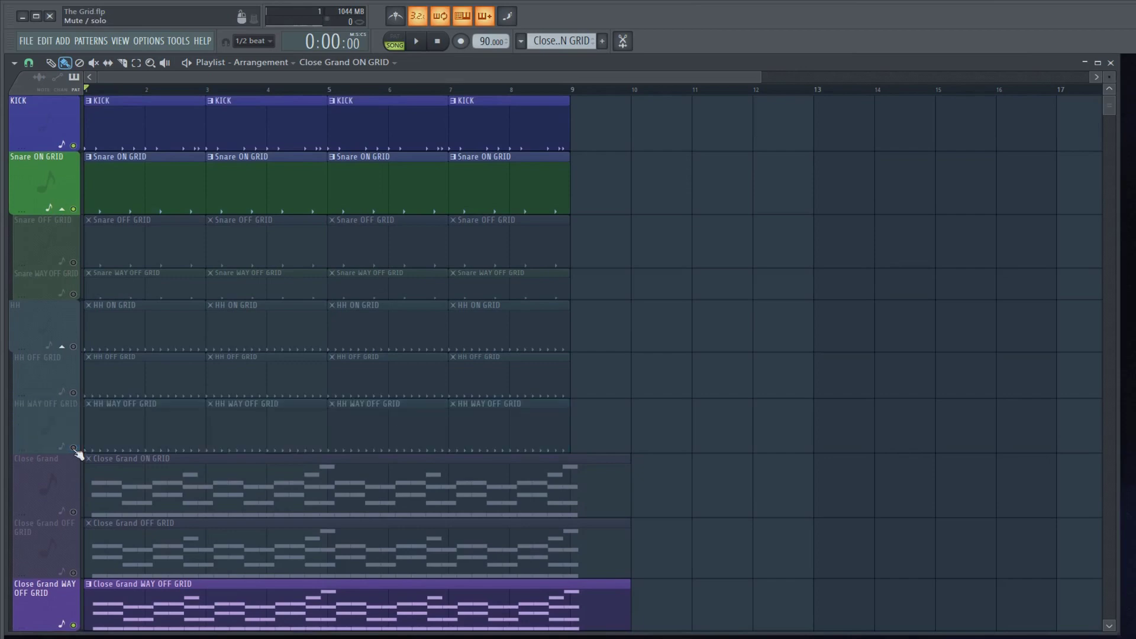
{"action": "left_click", "coordinate": [74, 393]}
{"action": "left_click_drag", "start_coordinate": [48, 398], "coordinate": [48, 404]}
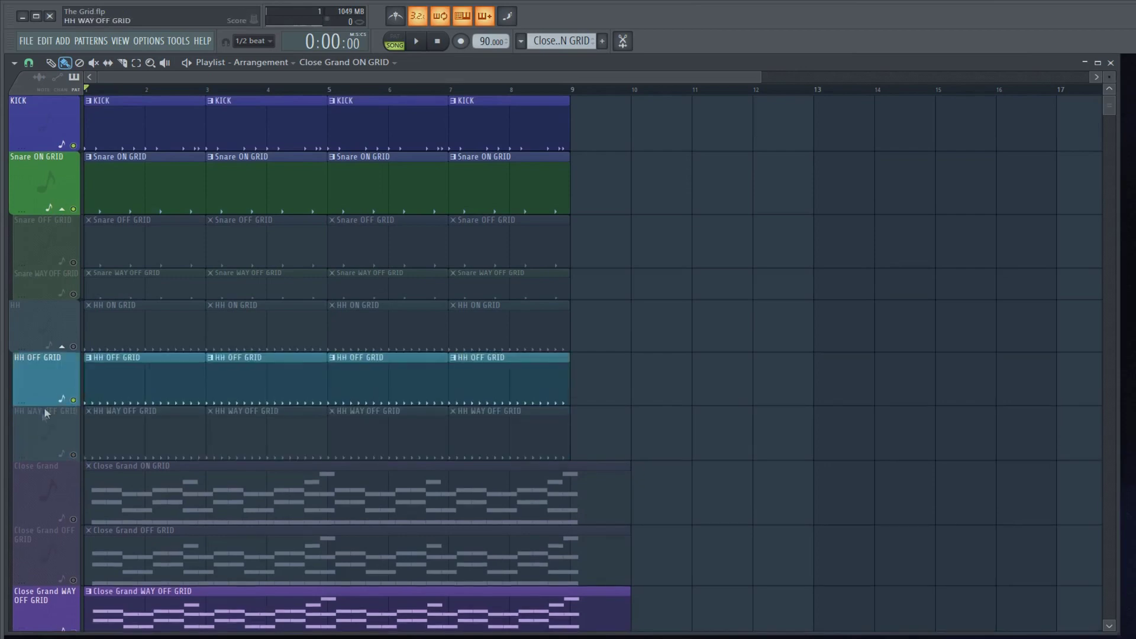
{"action": "scroll", "coordinate": [40, 417], "scroll_direction": "down", "scroll_amount": 1}
{"action": "key", "text": "space"}
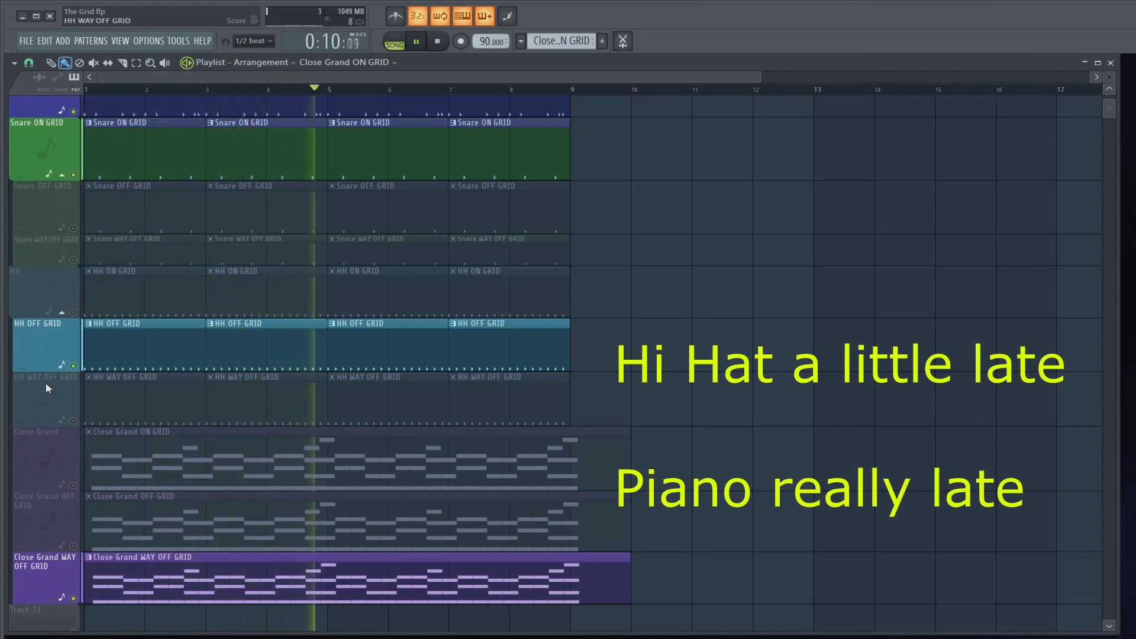
{"action": "key", "text": "space"}
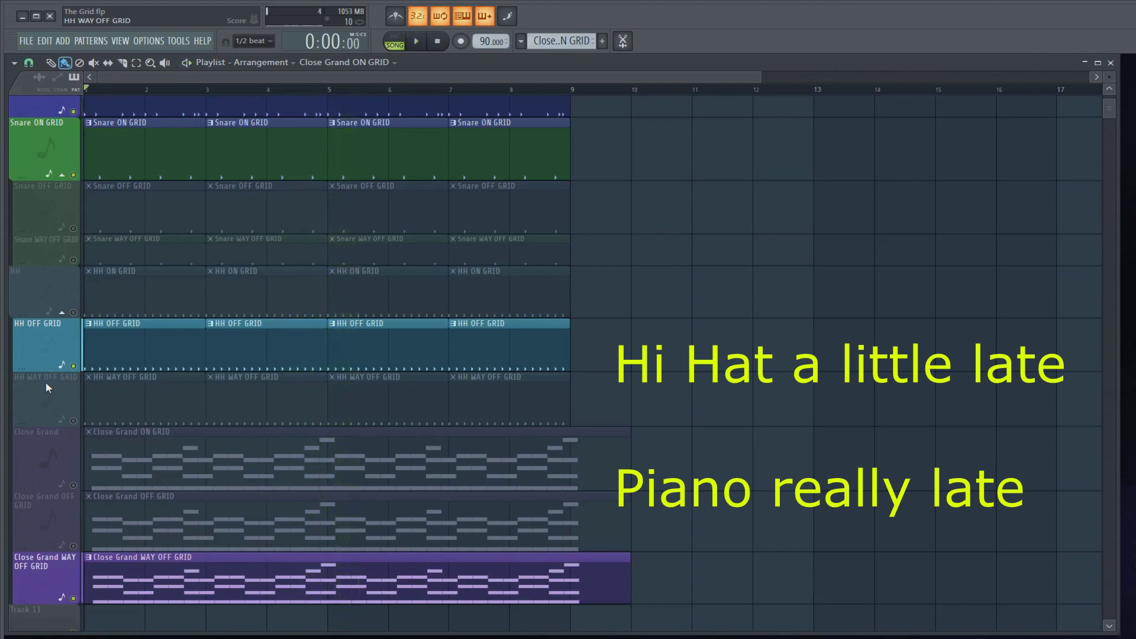
Increase the height of the Snare WAY OFF GRID track in the playlist
{"action": "scroll", "coordinate": [47, 387], "scroll_direction": "up", "scroll_amount": 1}
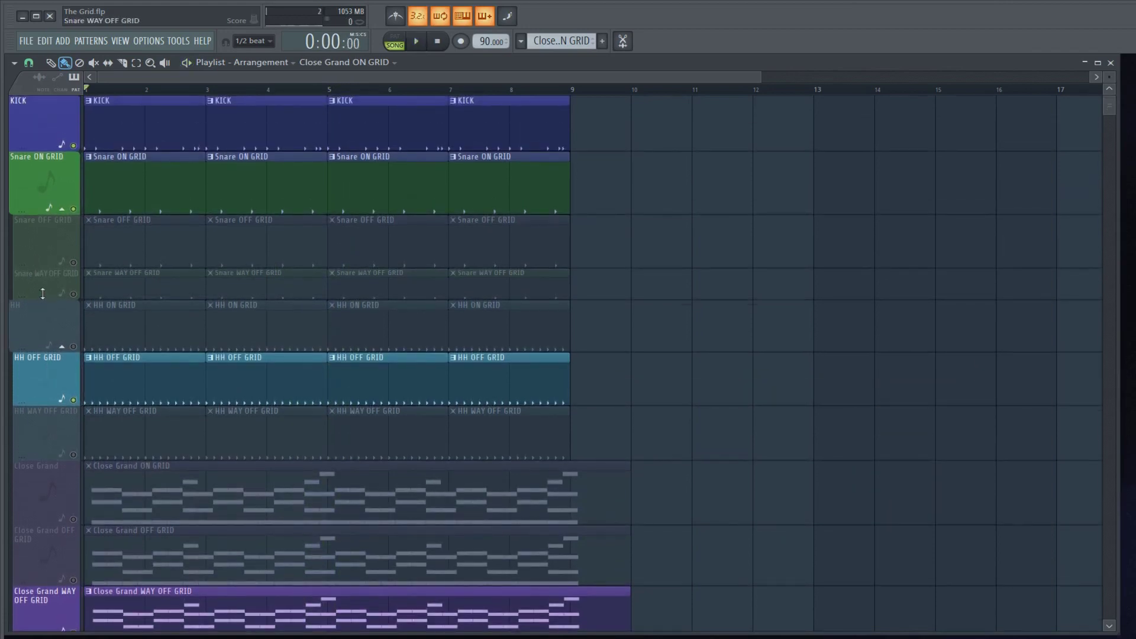
{"action": "left_click_drag", "start_coordinate": [43, 294], "coordinate": [40, 321]}
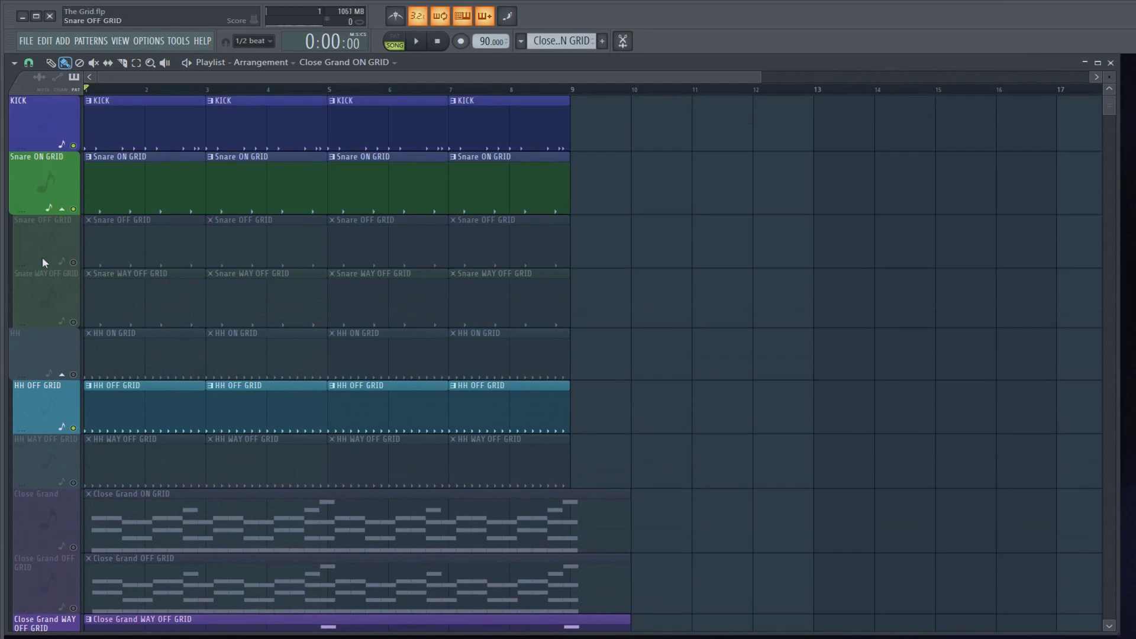
{"action": "scroll", "coordinate": [42, 254], "scroll_direction": "down", "scroll_amount": 1}
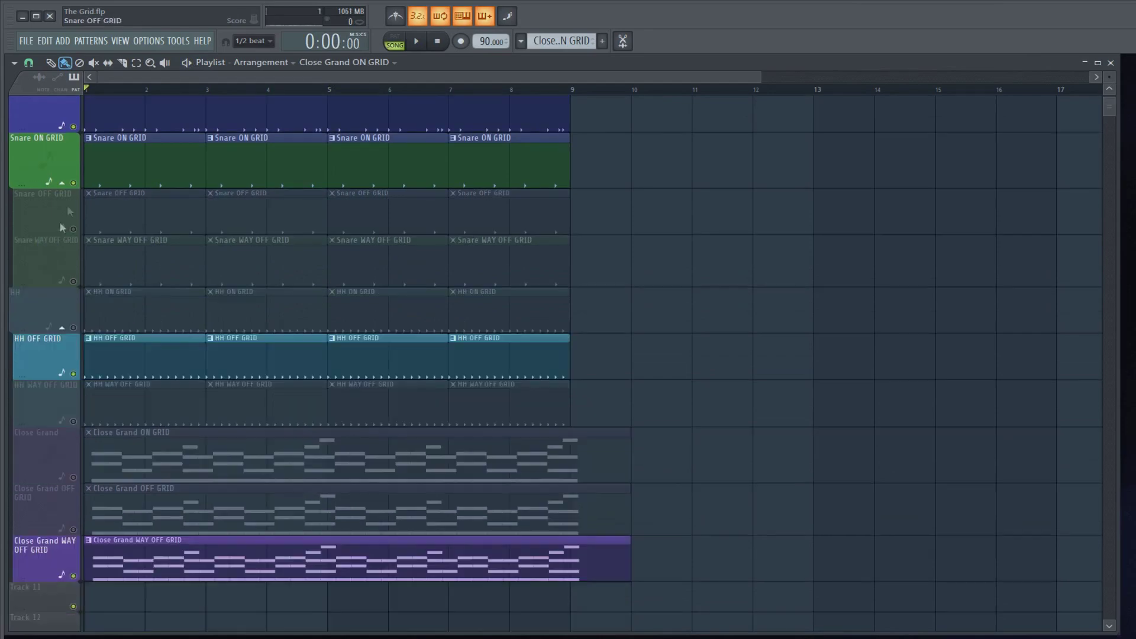
{"action": "scroll", "coordinate": [48, 234], "scroll_direction": "up", "scroll_amount": 1}
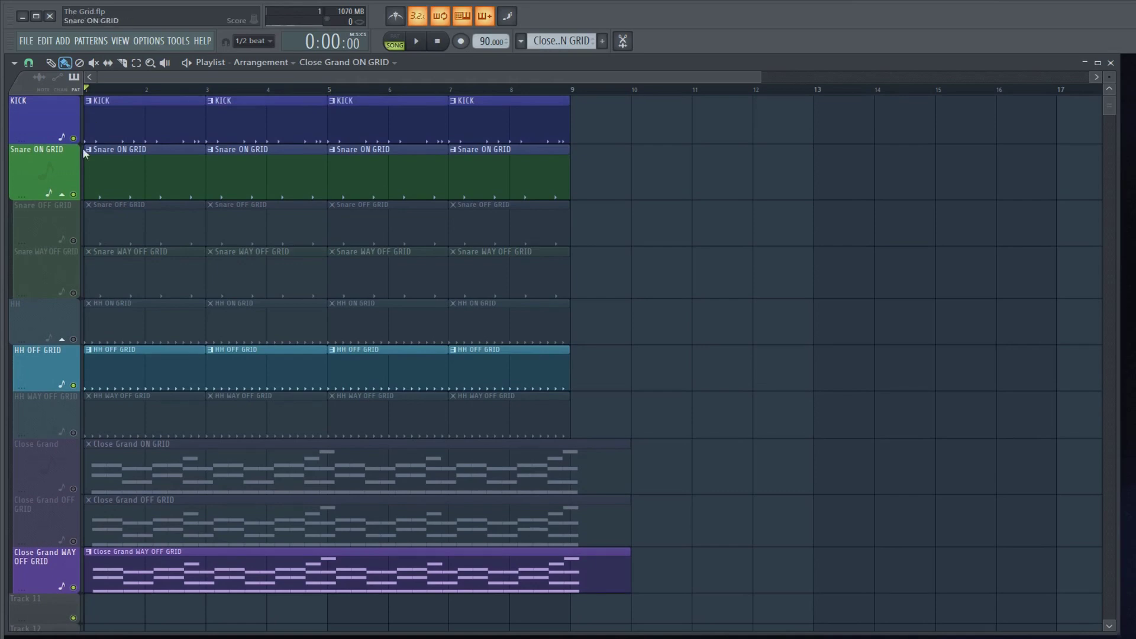
Replace the active Snare ON GRID track with Snare OFF GRID, and audition the arrangement with that snare
{"action": "left_click", "coordinate": [72, 195]}
{"action": "left_click", "coordinate": [73, 240]}
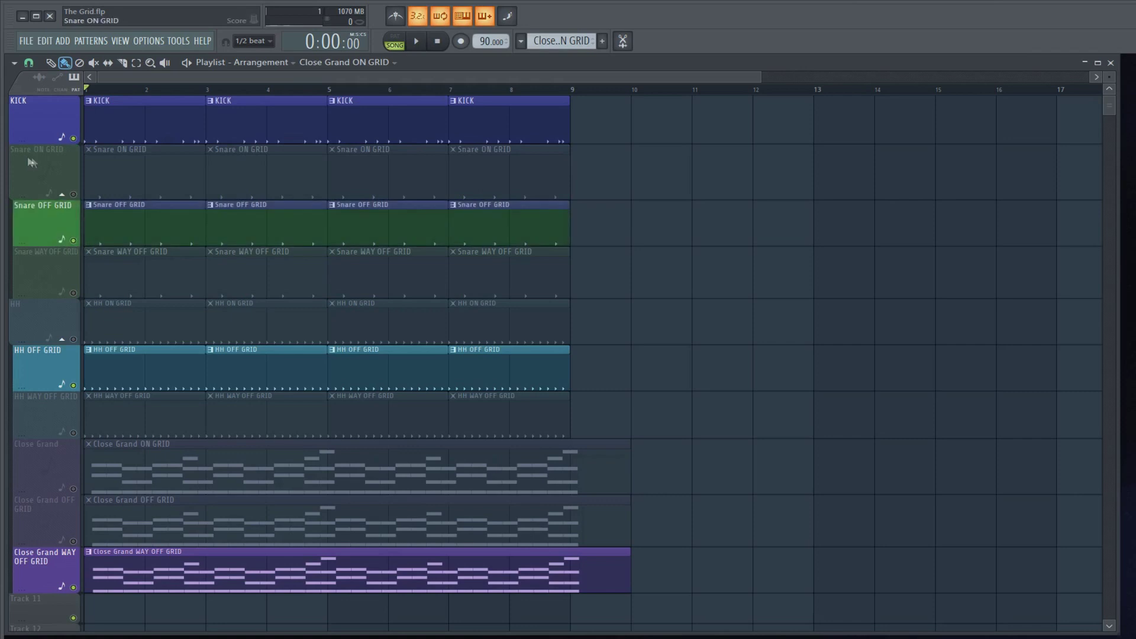
{"action": "key", "text": "space"}
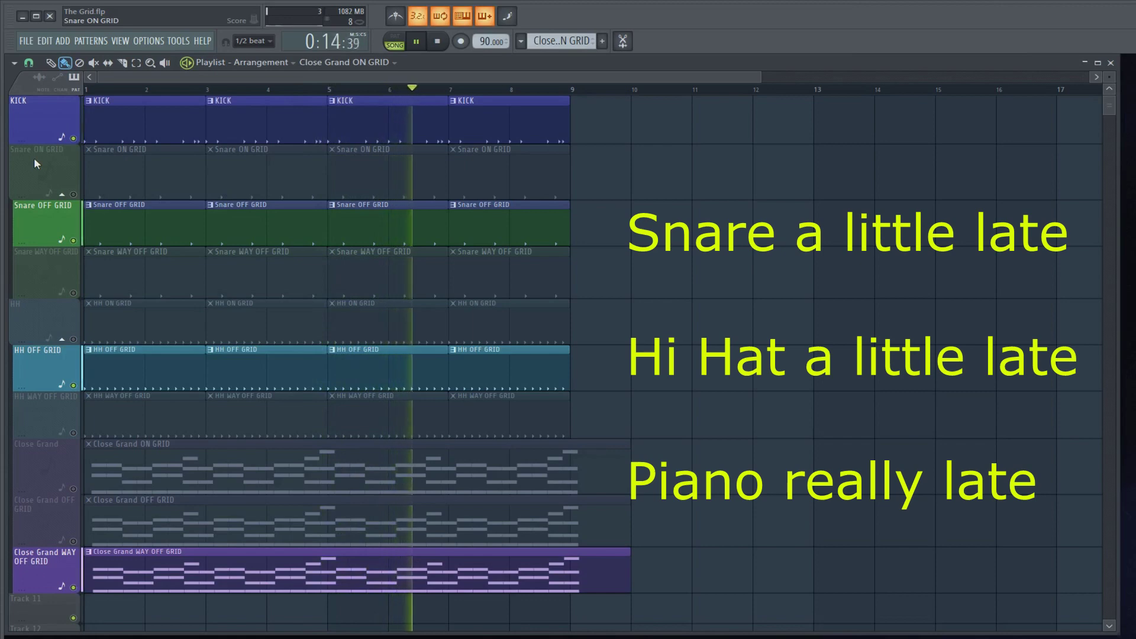
{"action": "key", "text": "space"}
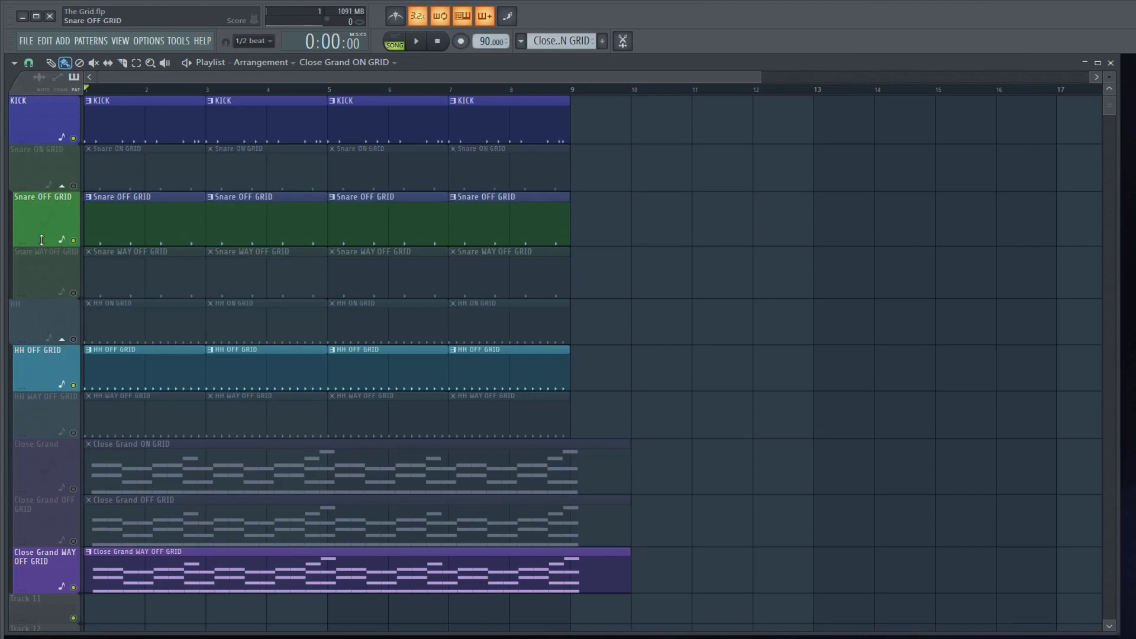
Check the snap options in the piano roll, inspect the Close Grand WAY OFF GRID chord timing, and close the piano roll
{"action": "left_click_drag", "start_coordinate": [37, 240], "coordinate": [43, 241]}
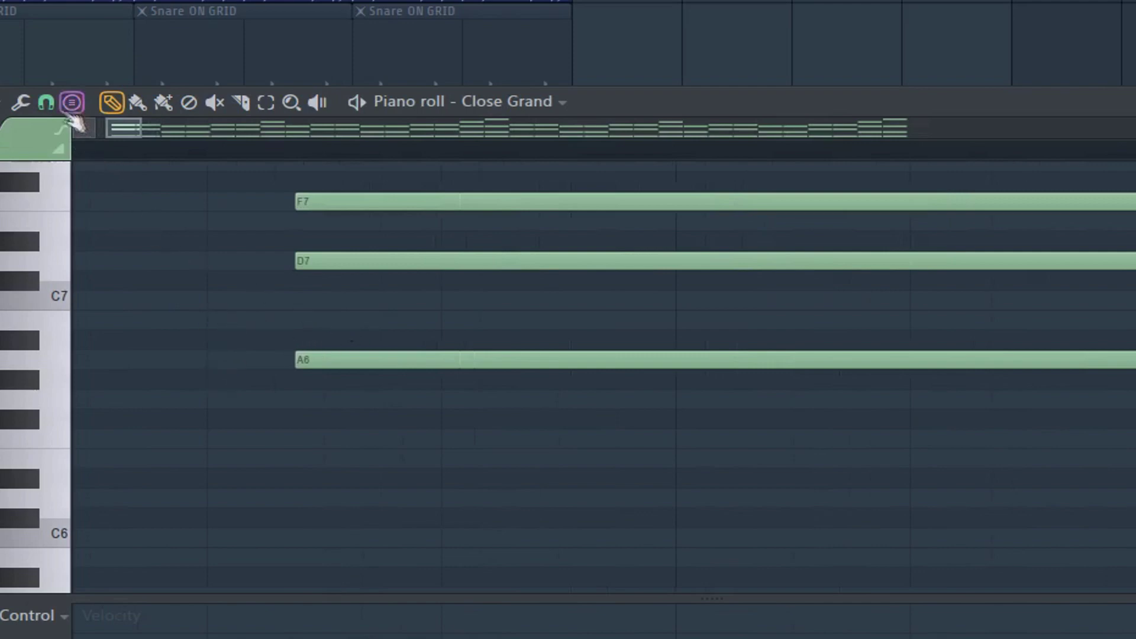
{"action": "left_click", "coordinate": [46, 103]}
{"action": "left_click", "coordinate": [98, 353]}
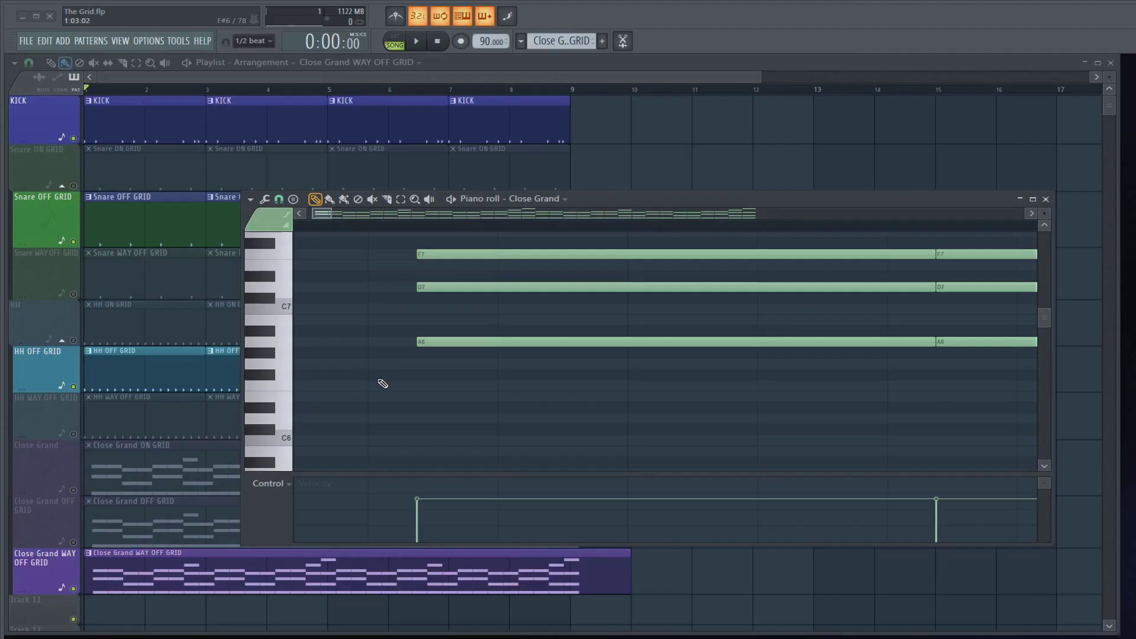
{"action": "scroll", "coordinate": [383, 383], "scroll_direction": "down", "scroll_amount": 3}
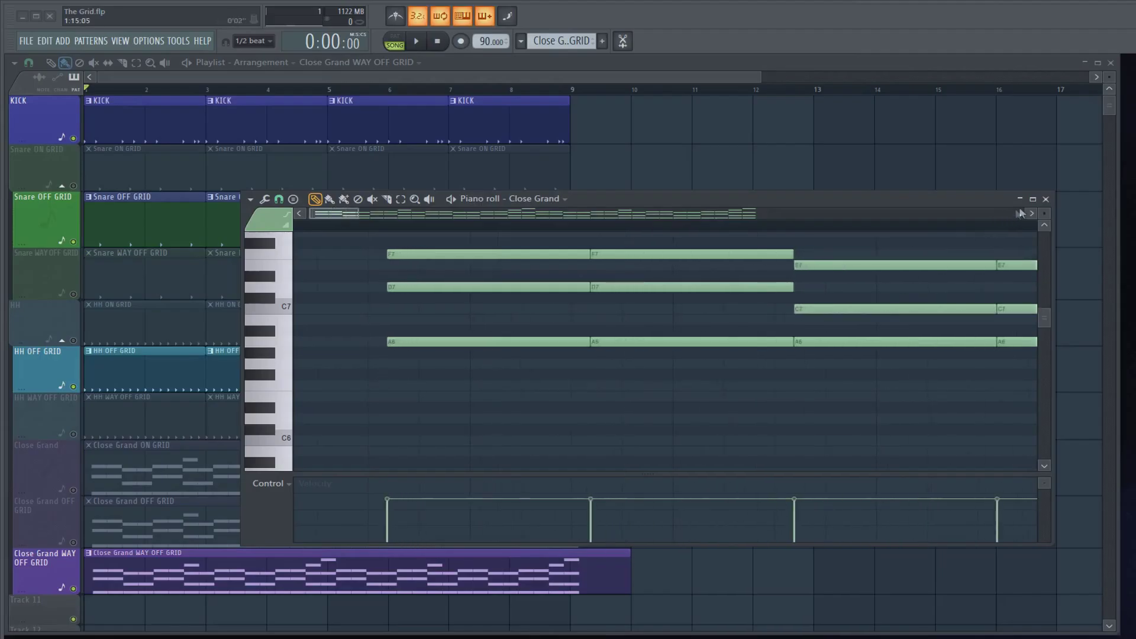
{"action": "key", "text": "F7"}
Switch the snare, hi-hat and Close Grand parts to their ON GRID tracks, mute the off-grid alternatives, and play the arrangement
{"action": "left_click", "coordinate": [73, 241]}
{"action": "left_click", "coordinate": [73, 186]}
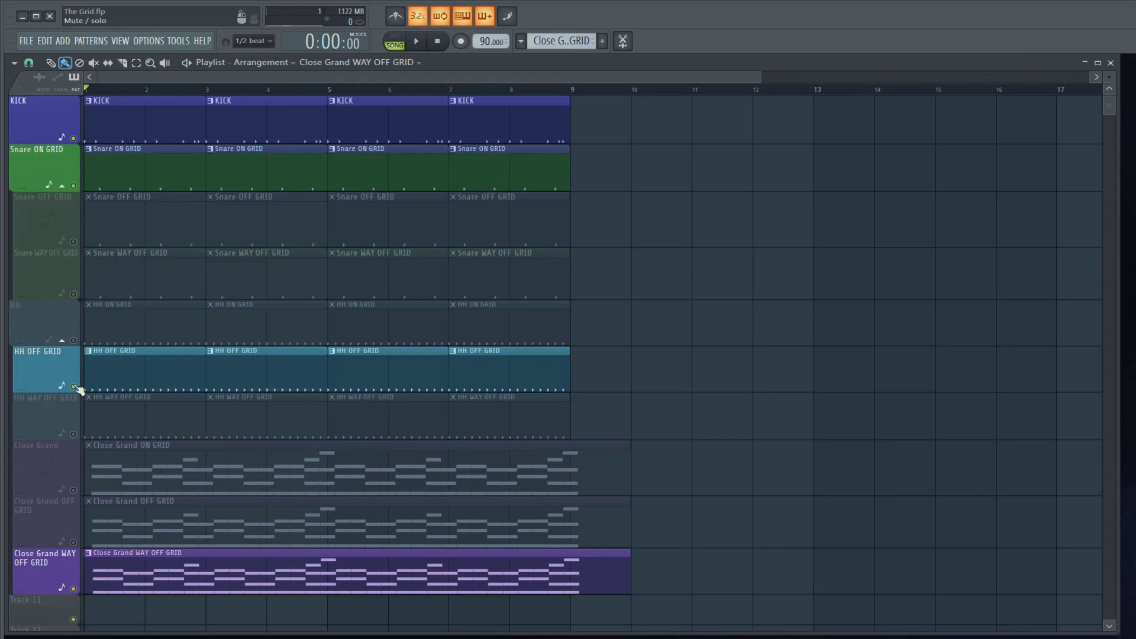
{"action": "left_click", "coordinate": [73, 387]}
{"action": "left_click", "coordinate": [73, 589]}
{"action": "left_click", "coordinate": [73, 490]}
{"action": "left_click", "coordinate": [74, 340]}
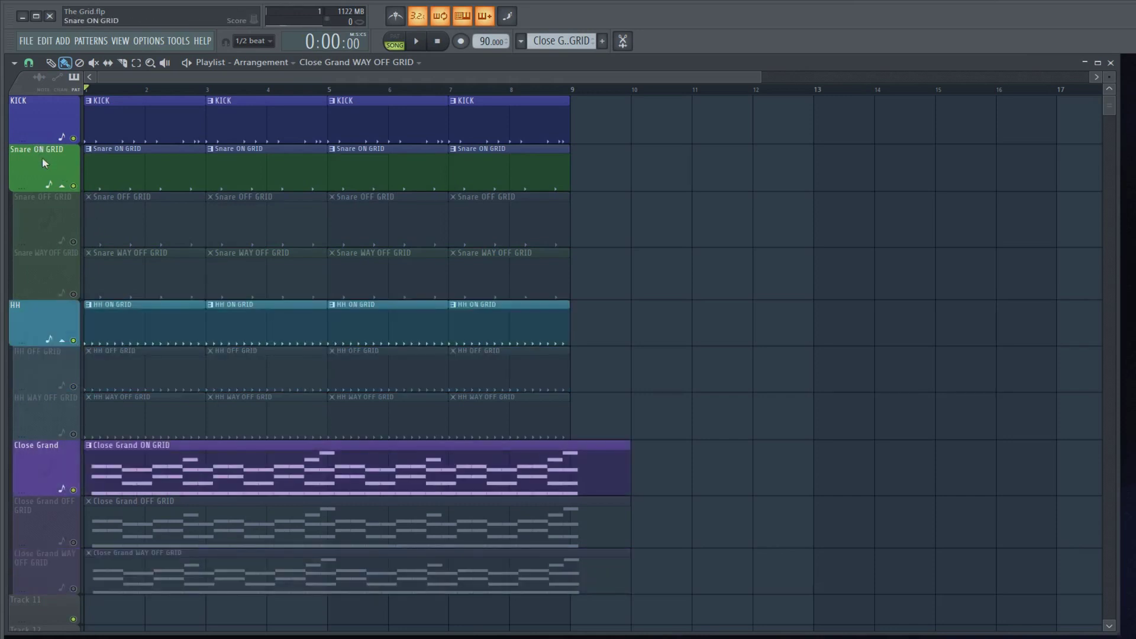
{"action": "key", "text": "space"}
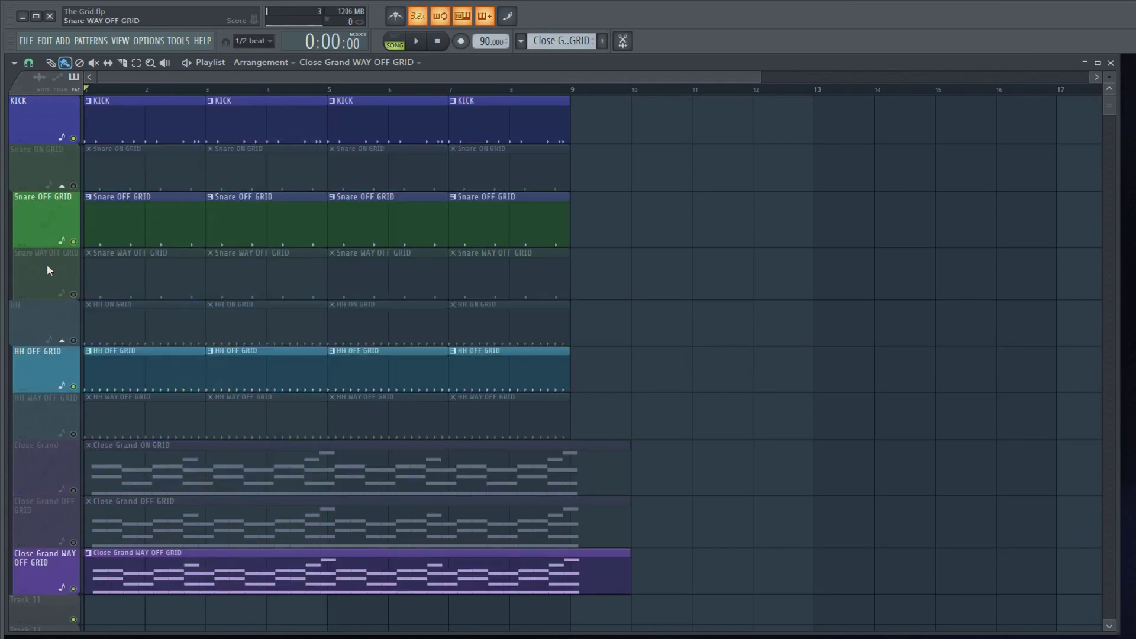
Audition the arrangement with Snare OFF GRID, HH OFF GRID and Close Grand WAY OFF GRID active
{"action": "key", "text": "space"}
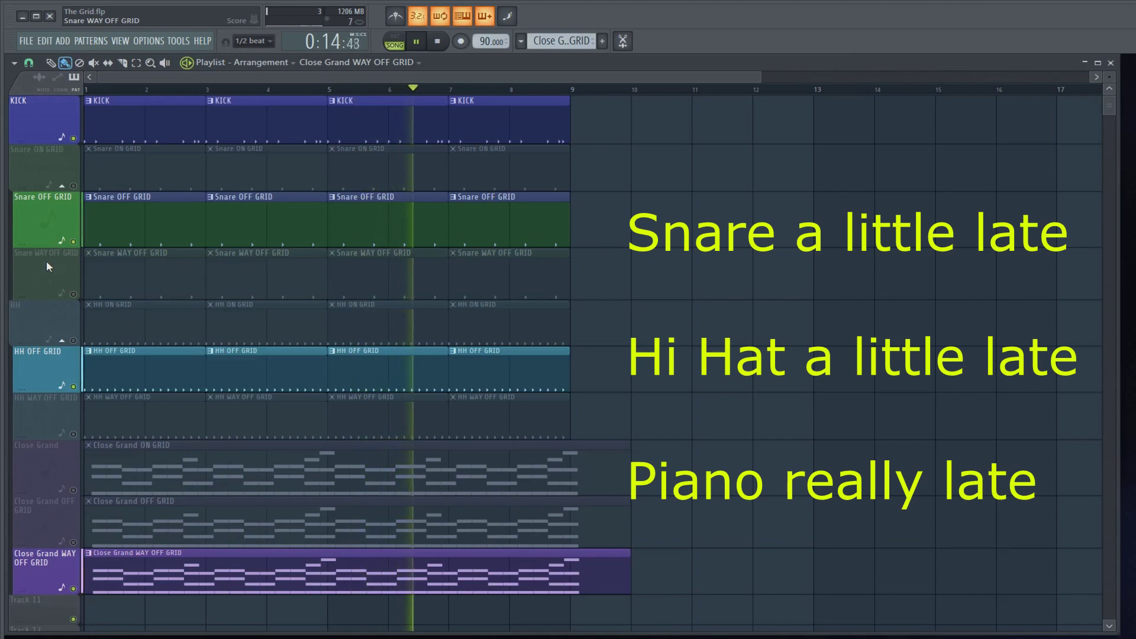
{"action": "key", "text": "space"}
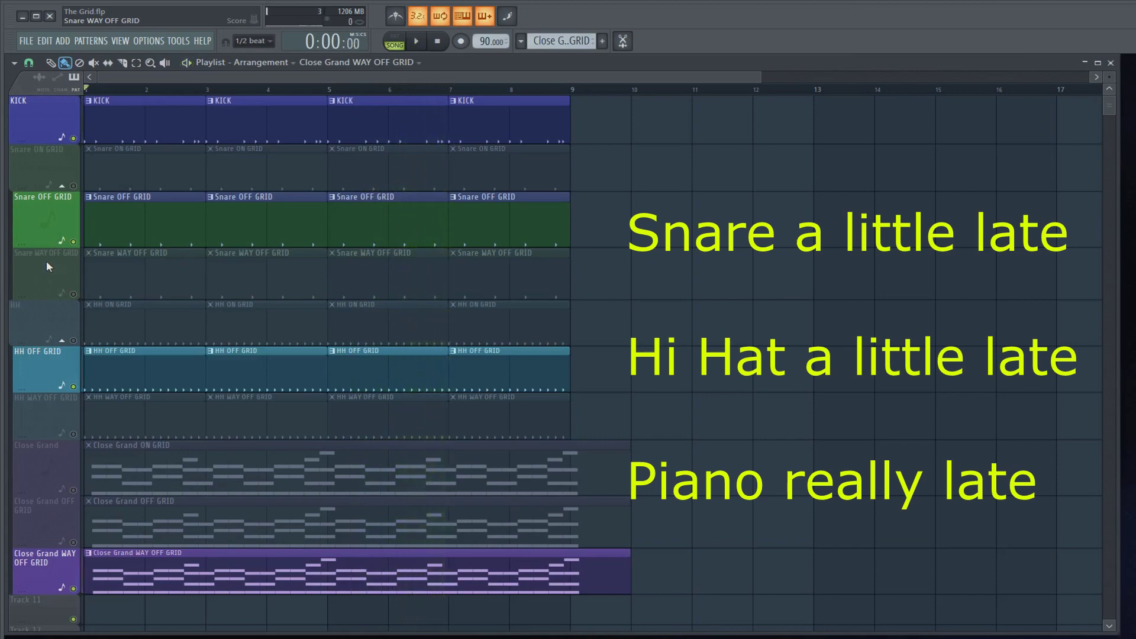